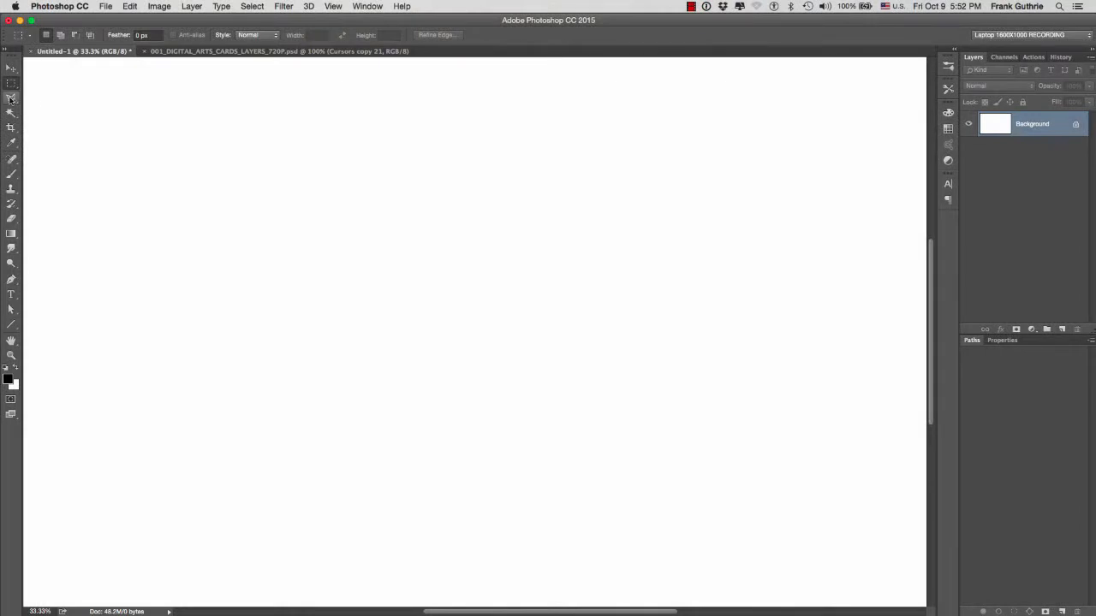
Activate the freehand Lasso Tool from the group of lasso tools
left_click_drag(11, 98, 59, 98)
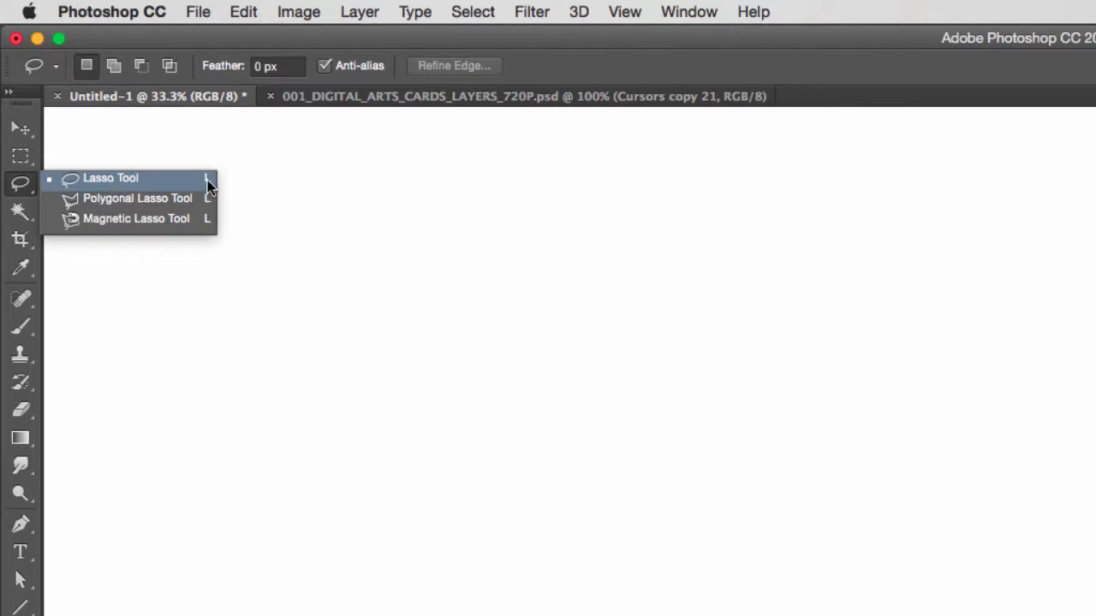
key("l")
key("shift+l")
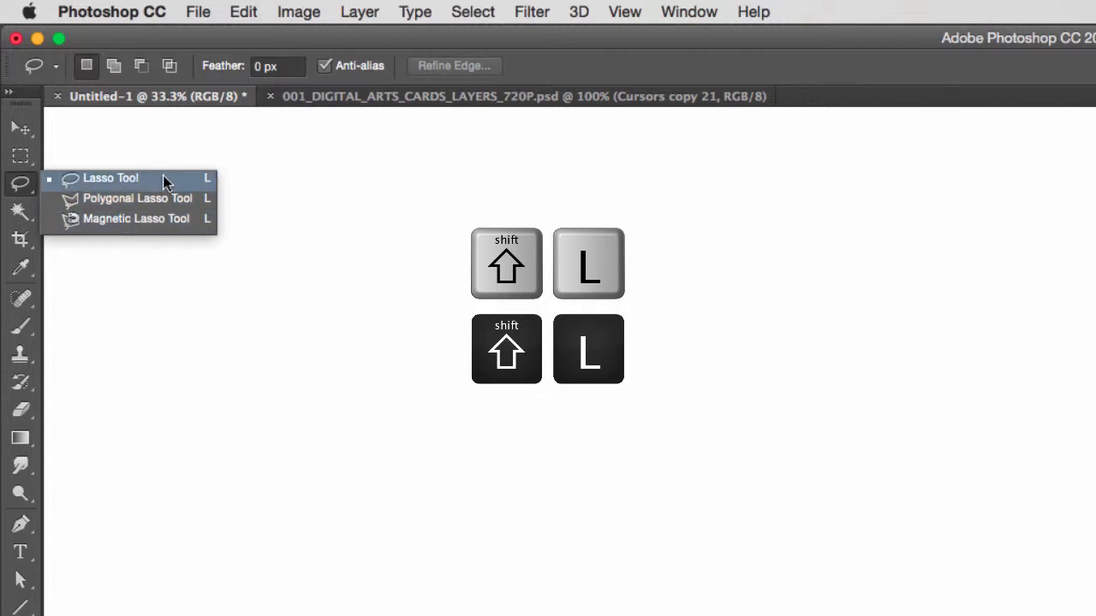
left_click(162, 178)
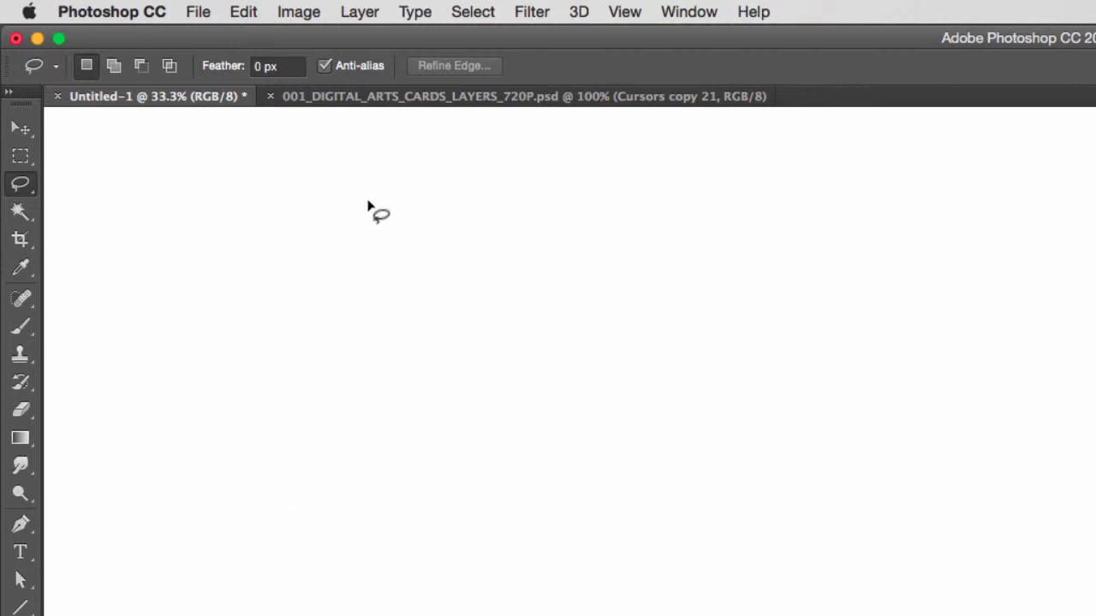
left_click(471, 14)
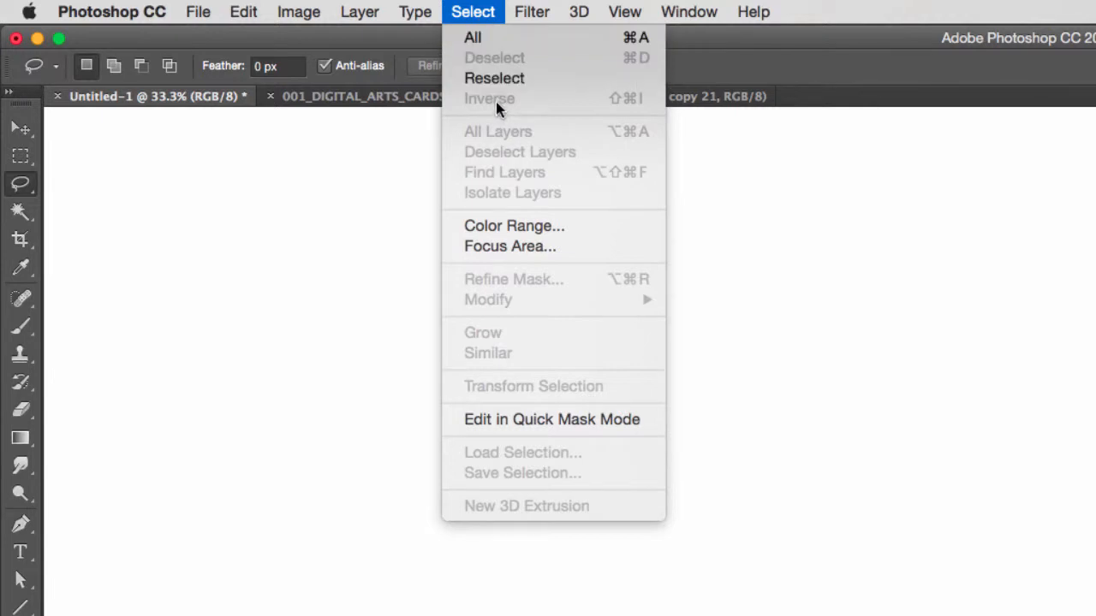
left_click(222, 310)
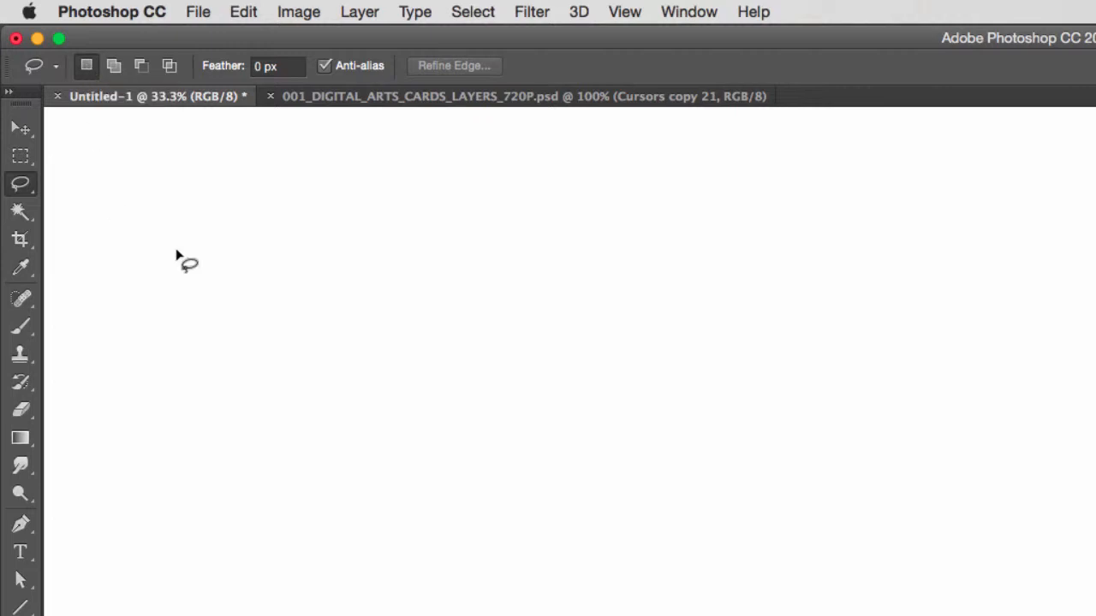
Draw a rounded freehand selection on the blank canvas, then replace it with another roughly circular one
mouse_move(325, 187)
left_mouse_down()
mouse_move(155, 205)
mouse_move(114, 297)
mouse_move(203, 446)
mouse_move(392, 409)
mouse_move(448, 270)
mouse_move(400, 206)
mouse_move(338, 169)
left_mouse_up()
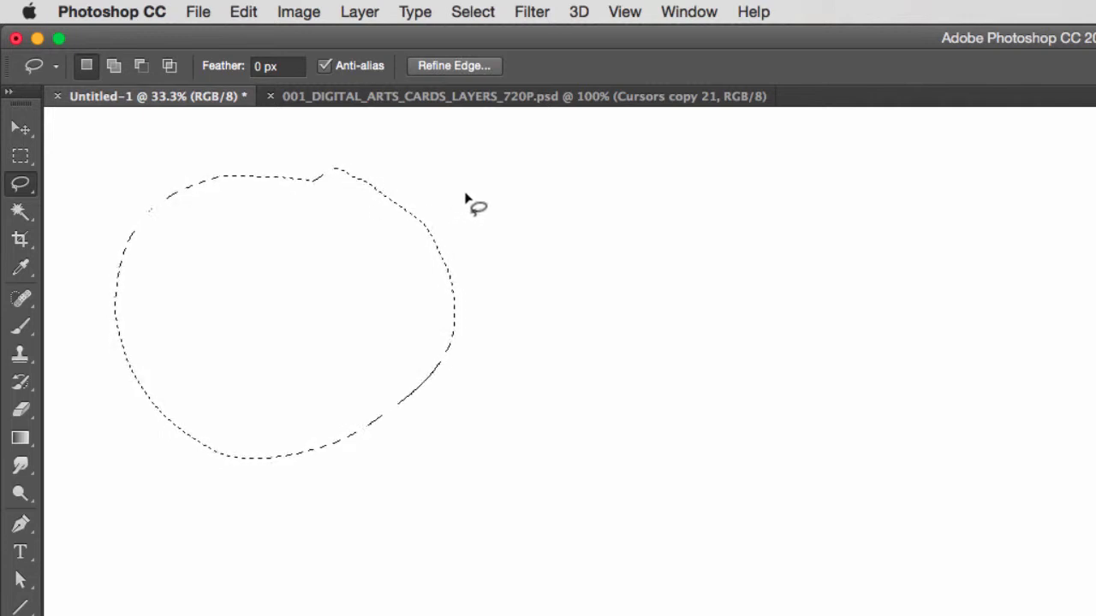
mouse_move(465, 192)
left_mouse_down()
mouse_move(305, 184)
mouse_move(216, 233)
mouse_move(162, 342)
mouse_move(411, 457)
left_mouse_up()
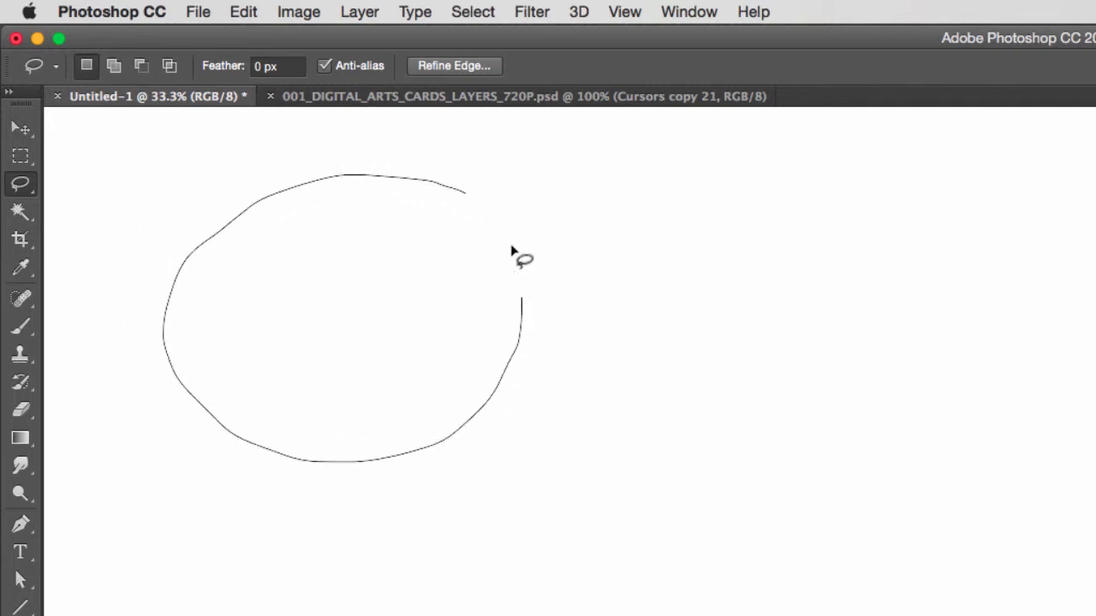
left_click_drag(511, 249, 469, 220)
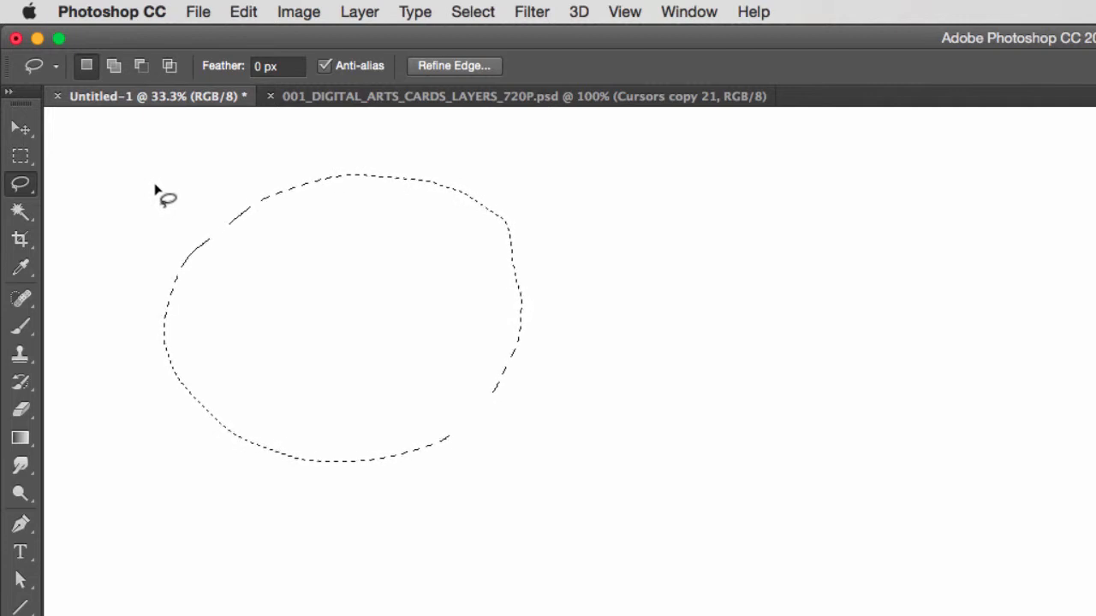
Add four overlapping freehand lobes around the round selection in Add to selection mode, then return to New selection mode
key("shift")
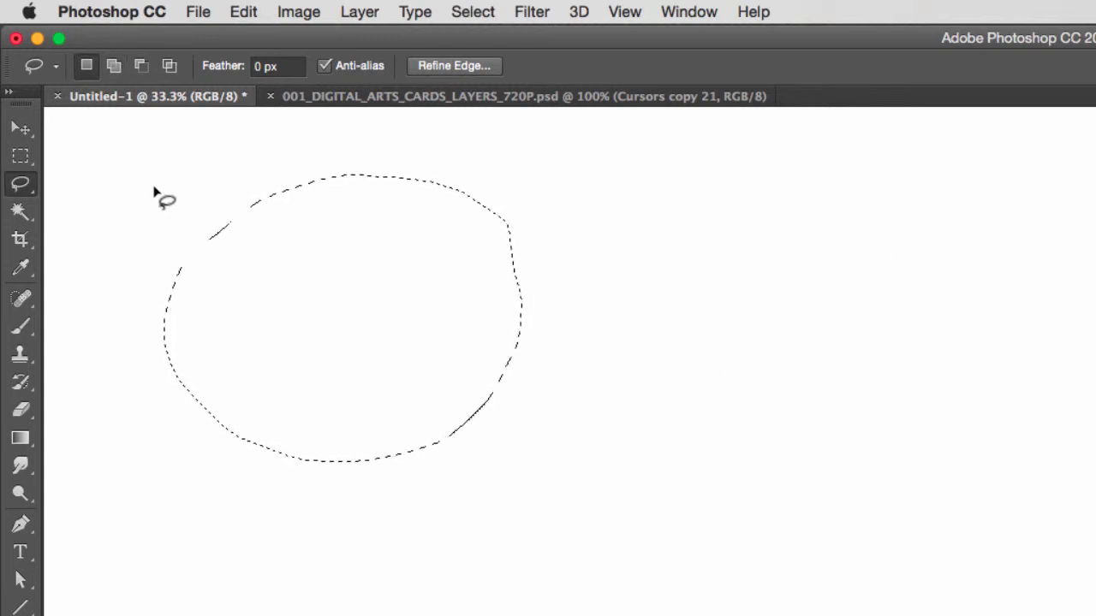
left_click(112, 67)
mouse_move(134, 168)
left_mouse_down()
mouse_move(215, 379)
mouse_move(211, 183)
left_mouse_up()
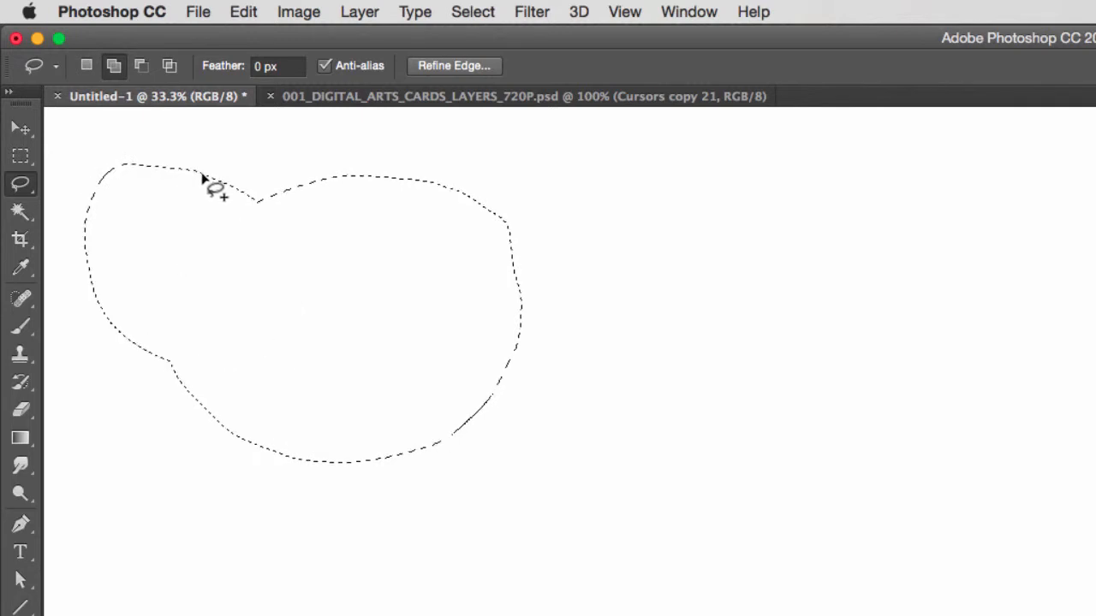
mouse_move(321, 381)
left_mouse_down()
mouse_move(336, 516)
mouse_move(484, 402)
left_mouse_up()
left_click_drag(506, 217, 580, 200)
mouse_move(235, 339)
left_mouse_down()
mouse_move(169, 477)
mouse_move(296, 499)
mouse_move(282, 344)
left_mouse_up()
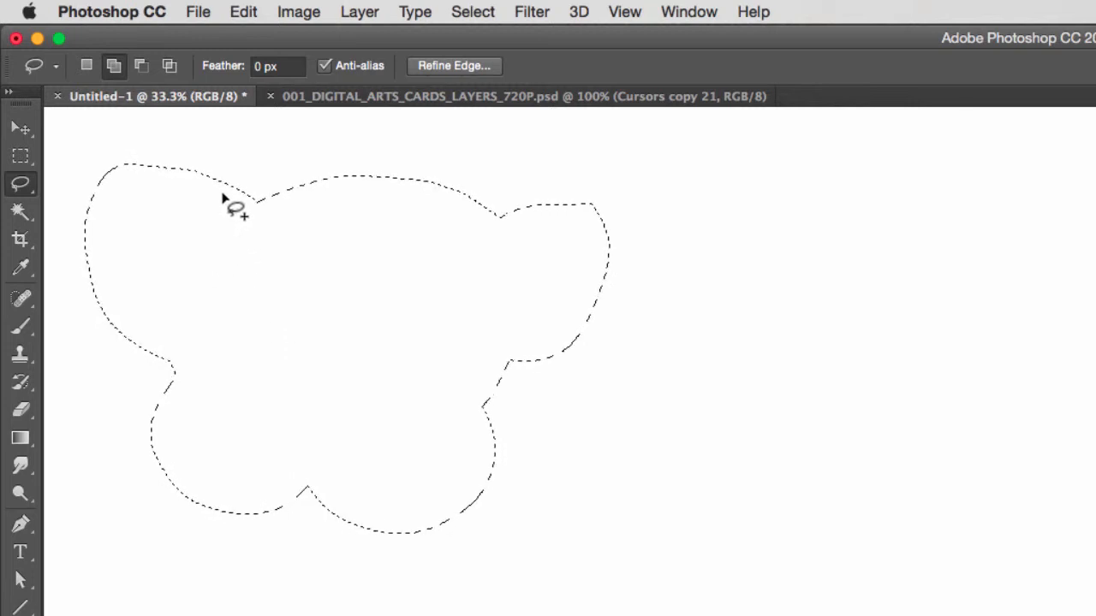
left_click(91, 67)
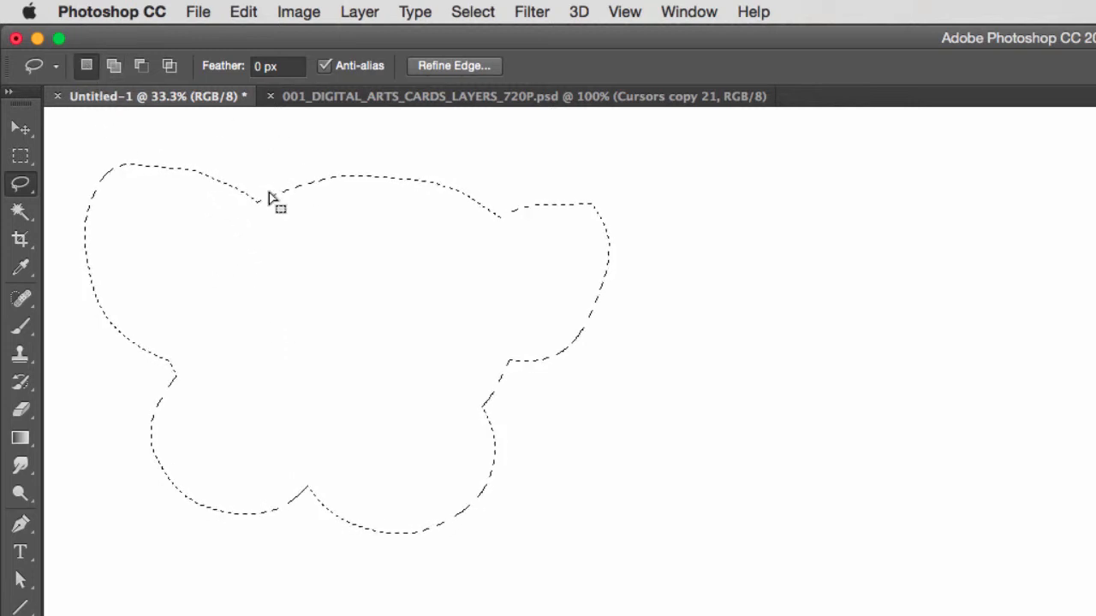
Replace the lobed selection with a new rounded freehand one and add an overlapping area at its lower right
key("shift")
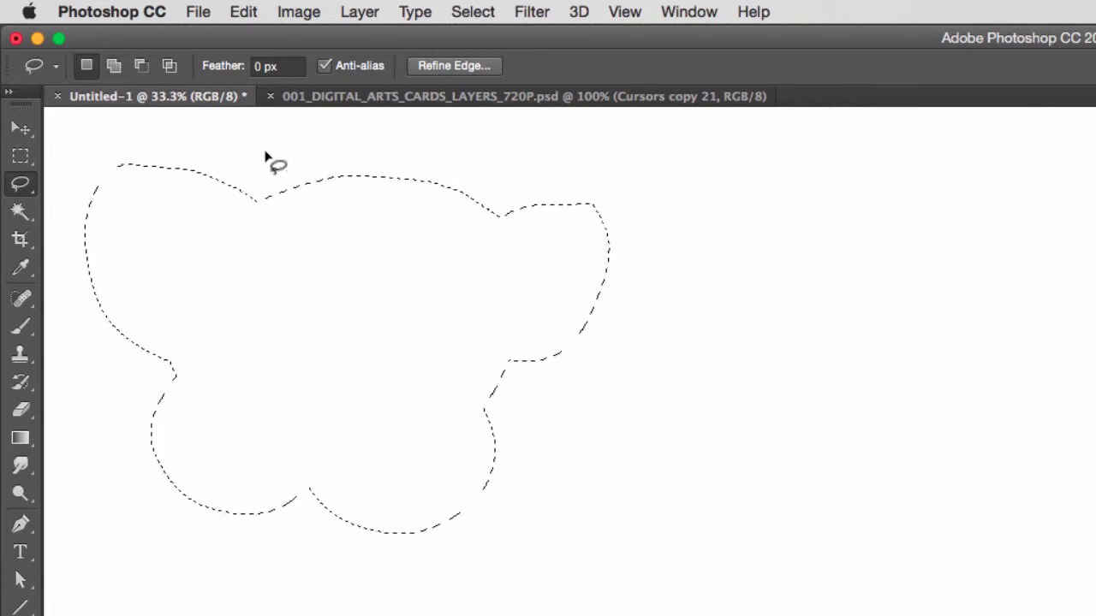
left_click(268, 150)
mouse_move(190, 177)
left_mouse_down()
mouse_move(367, 371)
mouse_move(429, 242)
mouse_move(315, 155)
mouse_move(287, 154)
left_mouse_up()
key("shift")
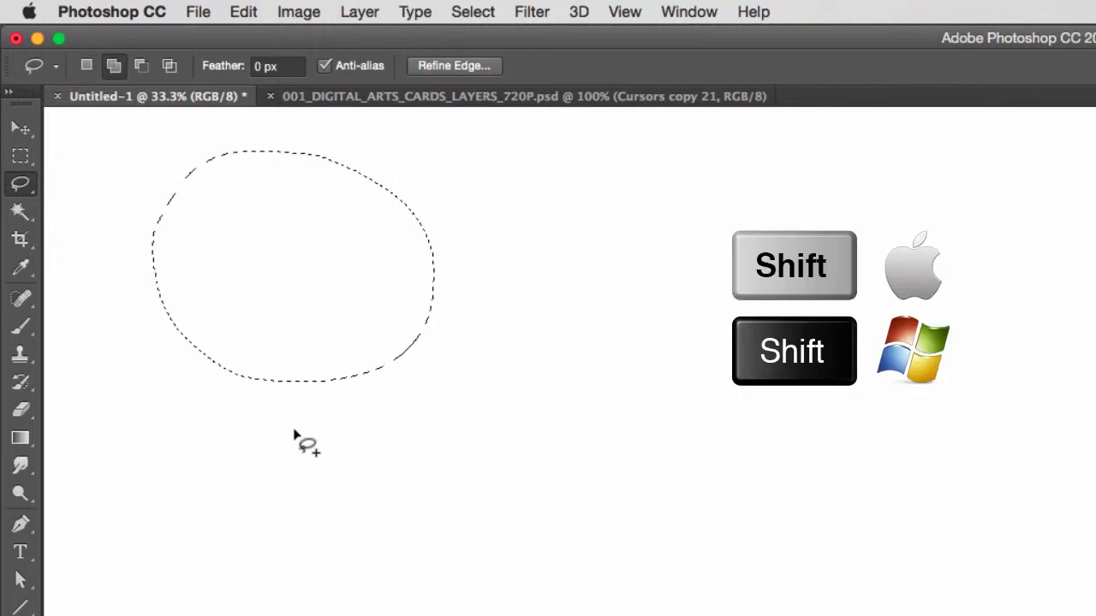
mouse_move(300, 443)
left_mouse_down()
mouse_move(416, 451)
mouse_move(468, 330)
mouse_move(324, 268)
mouse_move(278, 385)
left_mouse_up()
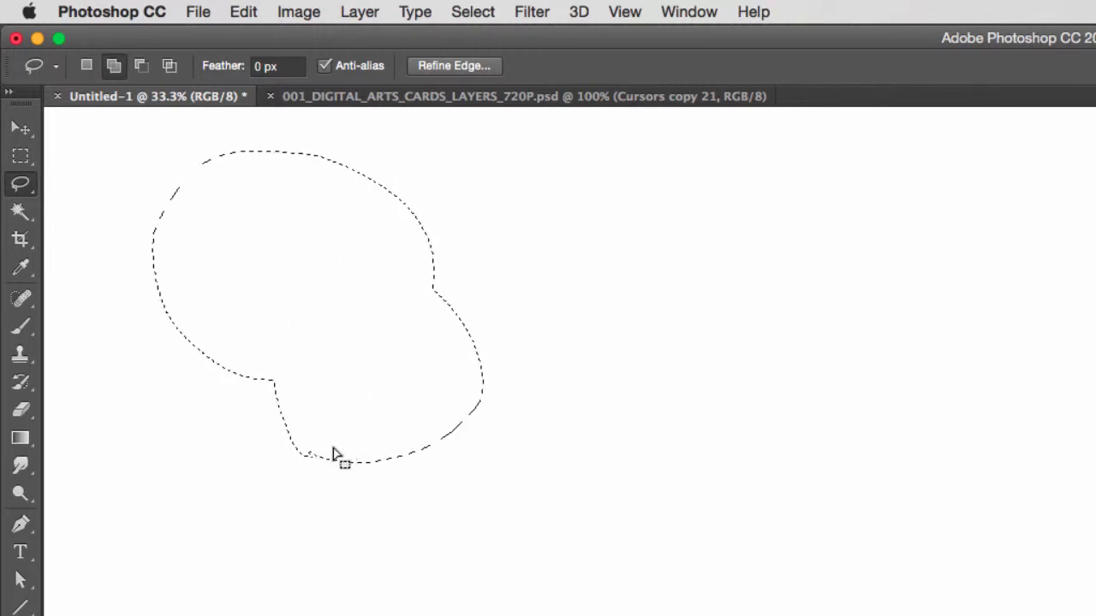
Subtract a large curved area from the selection's lower left and cut two small round holes inside it
key("alt")
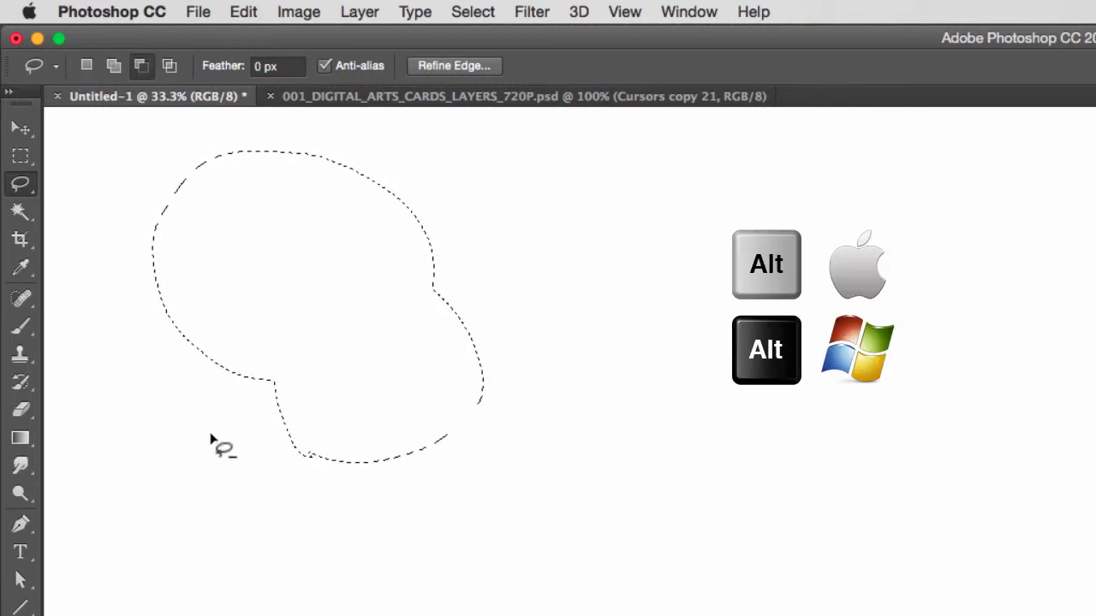
mouse_move(173, 437)
left_mouse_down()
mouse_move(296, 484)
mouse_move(246, 319)
mouse_move(195, 334)
left_mouse_up()
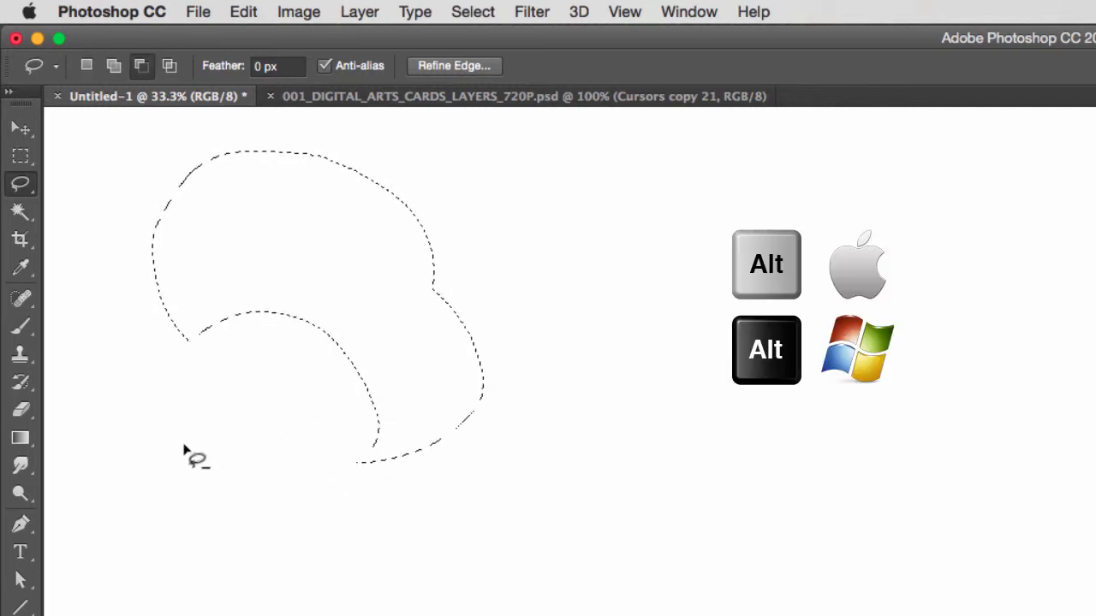
mouse_move(286, 250)
left_mouse_down()
mouse_move(287, 225)
mouse_move(290, 242)
left_mouse_up()
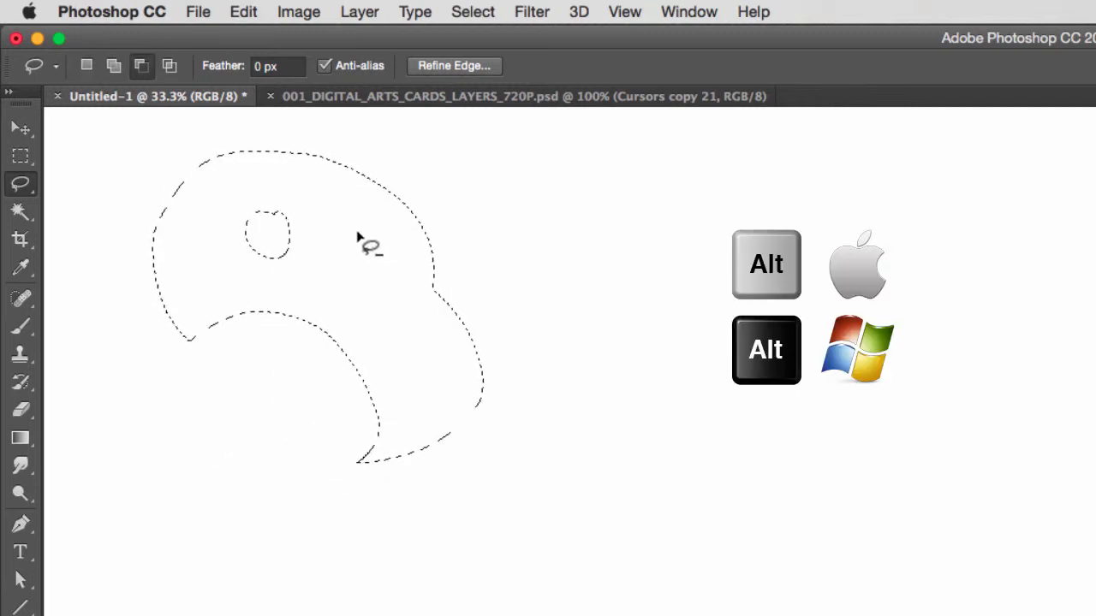
left_click_drag(356, 234, 385, 239)
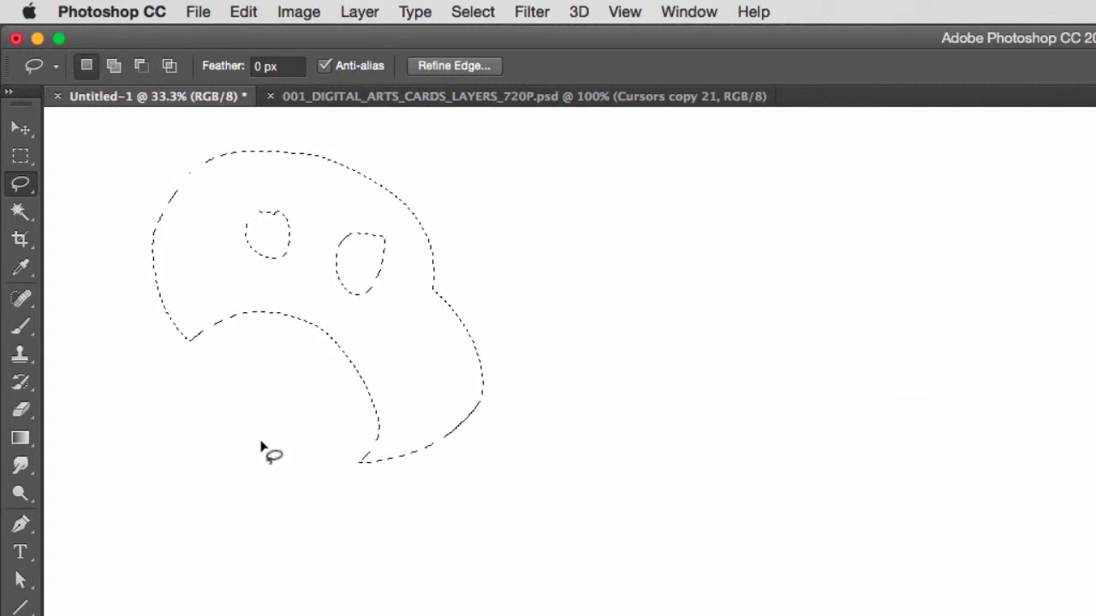
Deselect the selection with the two holes
left_click(477, 17)
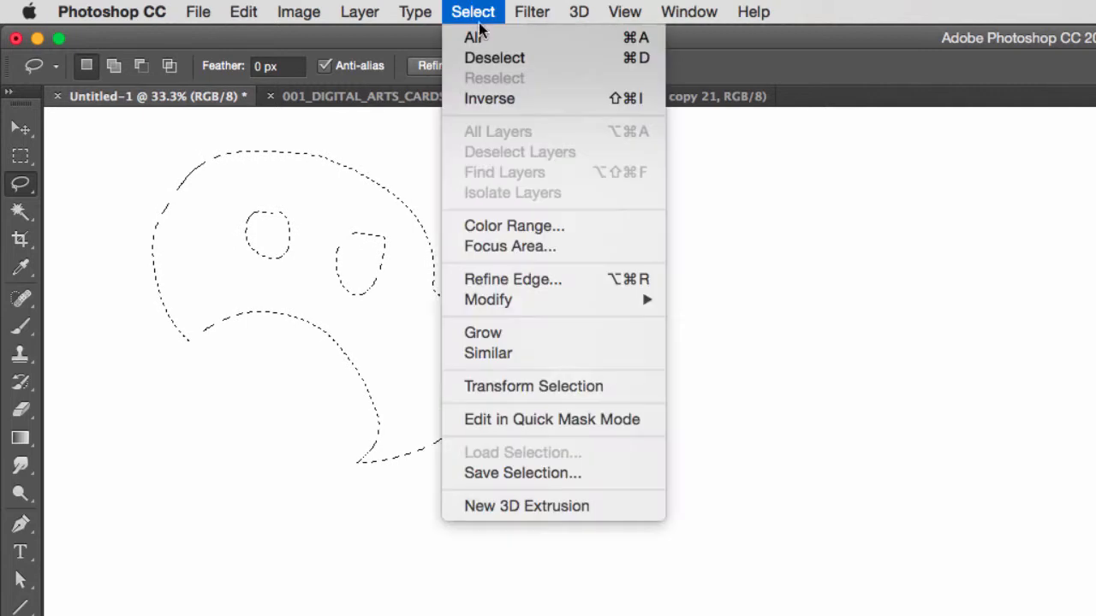
left_click(477, 13)
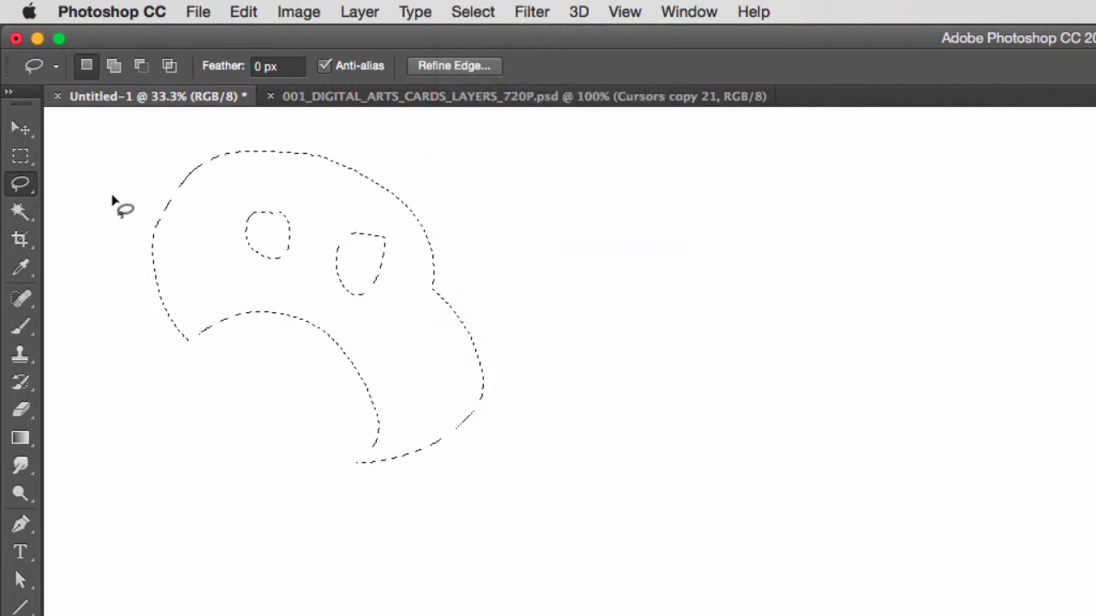
key("super+d")
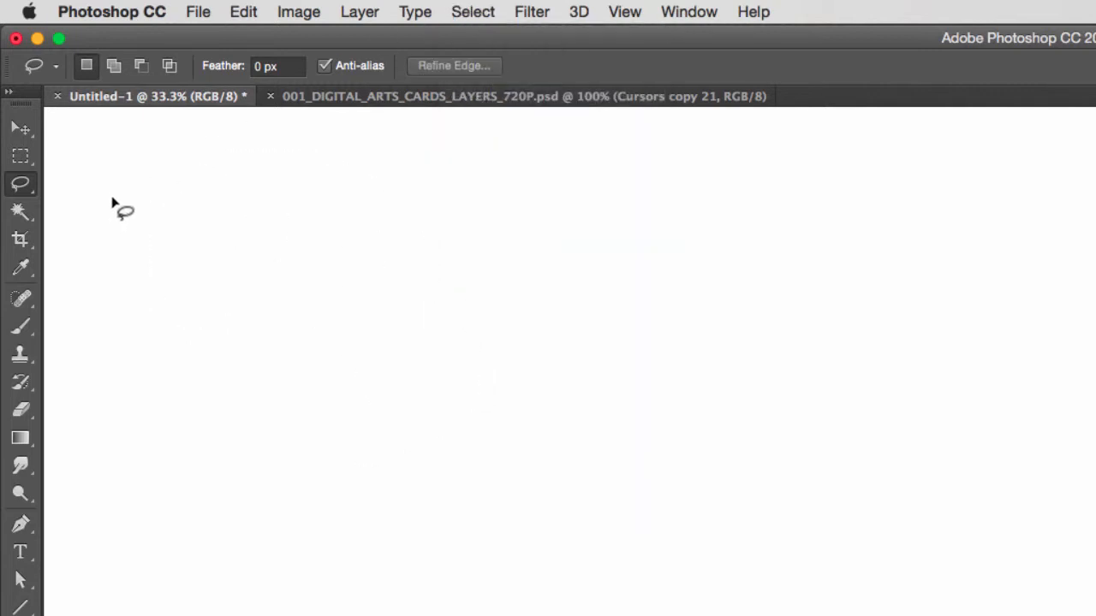
Draw a rounded freehand selection and subtract an overlapping area from its right side in Subtract from selection mode
mouse_move(248, 164)
left_mouse_down()
mouse_move(135, 367)
mouse_move(403, 325)
mouse_move(254, 169)
left_mouse_up()
left_click(141, 66)
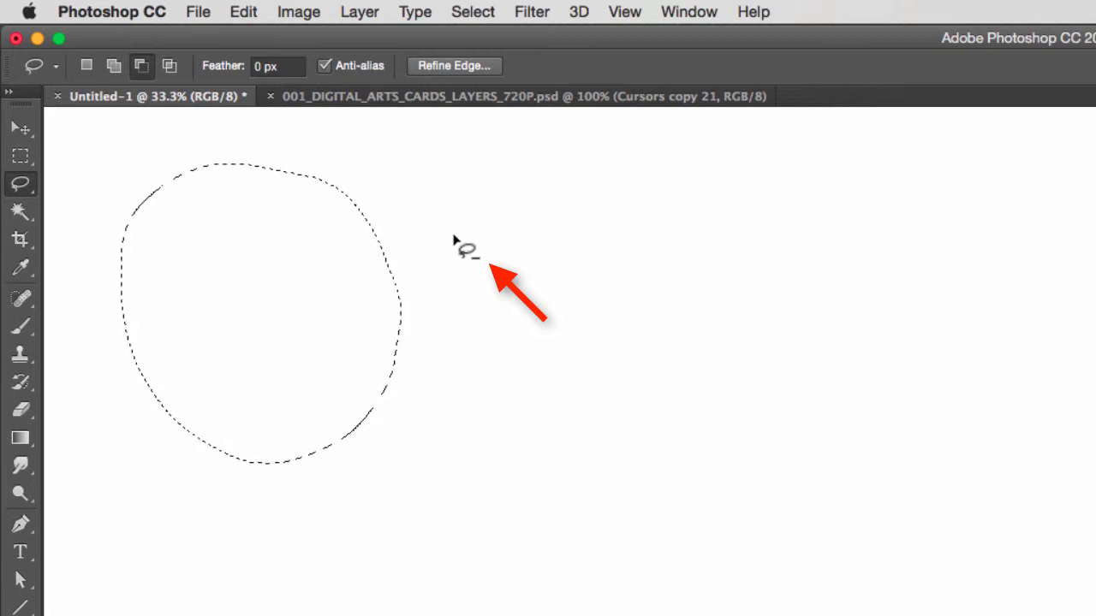
mouse_move(460, 171)
left_mouse_down()
mouse_move(377, 186)
mouse_move(337, 250)
mouse_move(369, 366)
mouse_move(454, 377)
mouse_move(527, 240)
left_mouse_up()
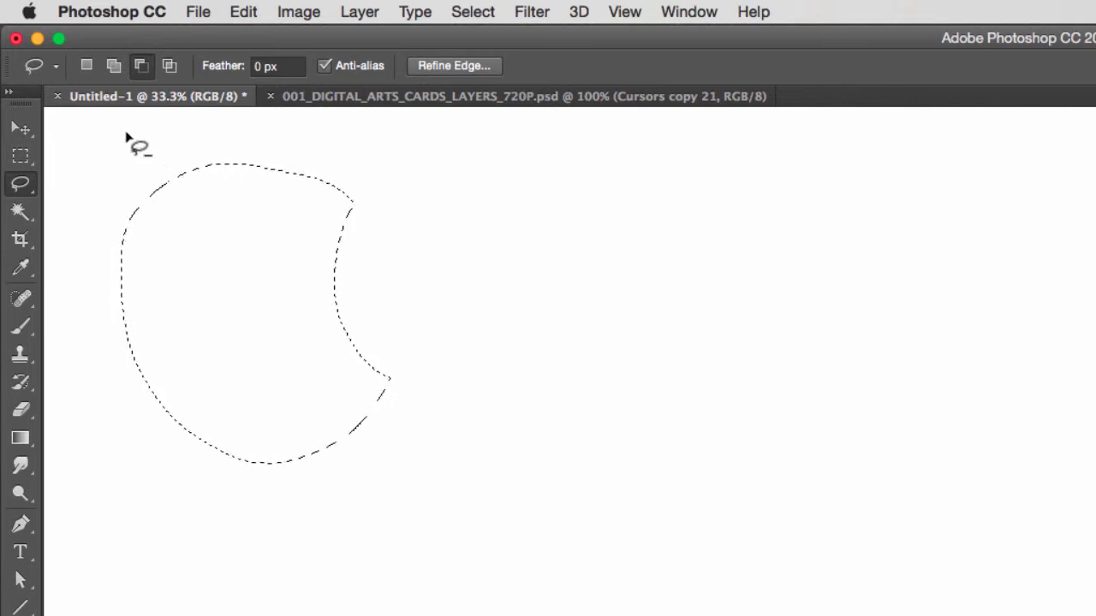
Replace the notched selection with the intersection of two overlapping freehand selections, then deselect it
left_click(169, 66)
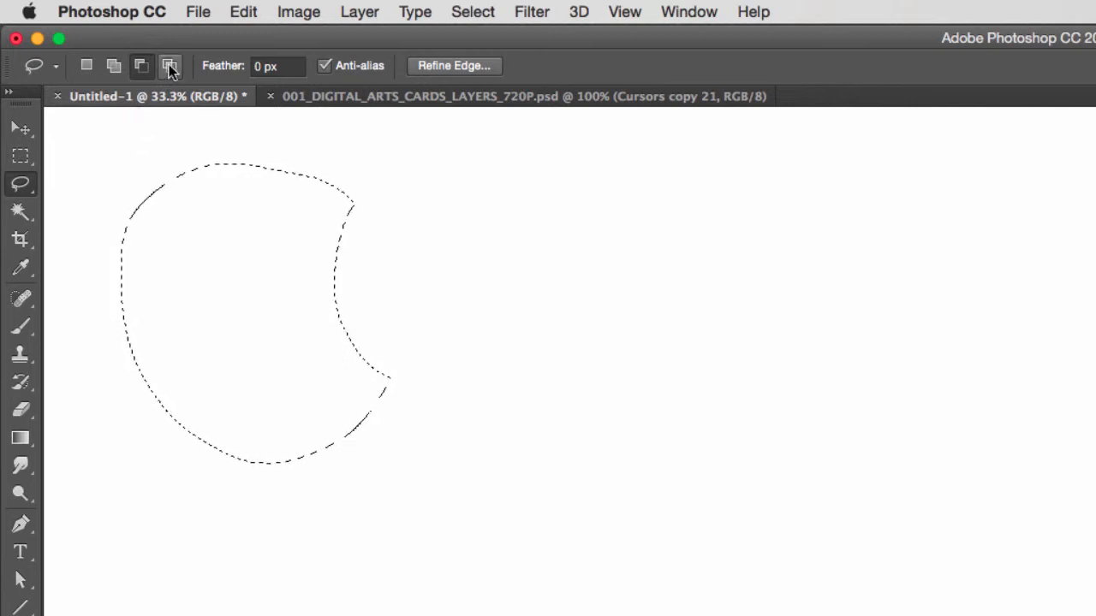
key("super+d")
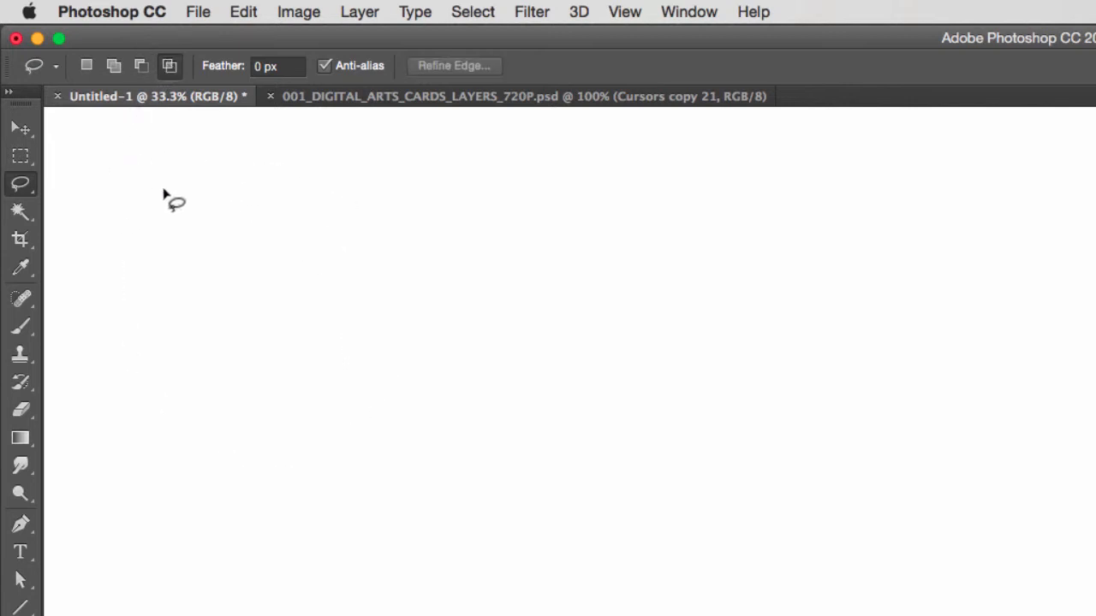
mouse_move(221, 147)
left_mouse_down()
mouse_move(157, 160)
mouse_move(166, 355)
mouse_move(401, 313)
mouse_move(278, 147)
left_mouse_up()
mouse_move(467, 235)
left_mouse_down()
mouse_move(284, 333)
mouse_move(420, 512)
mouse_move(531, 367)
mouse_move(513, 334)
left_mouse_up()
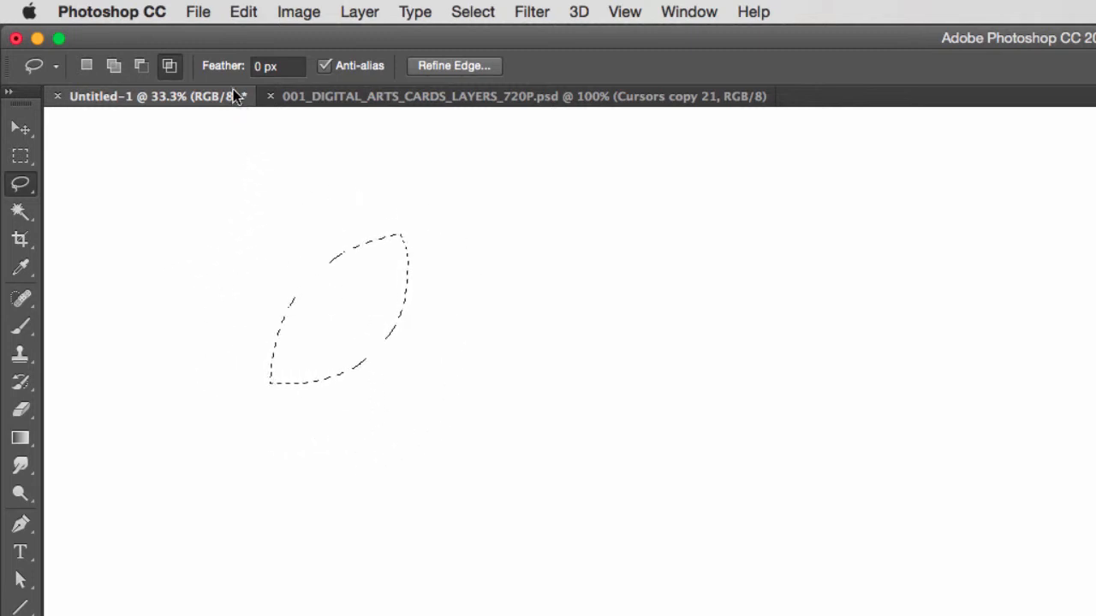
left_click(227, 233)
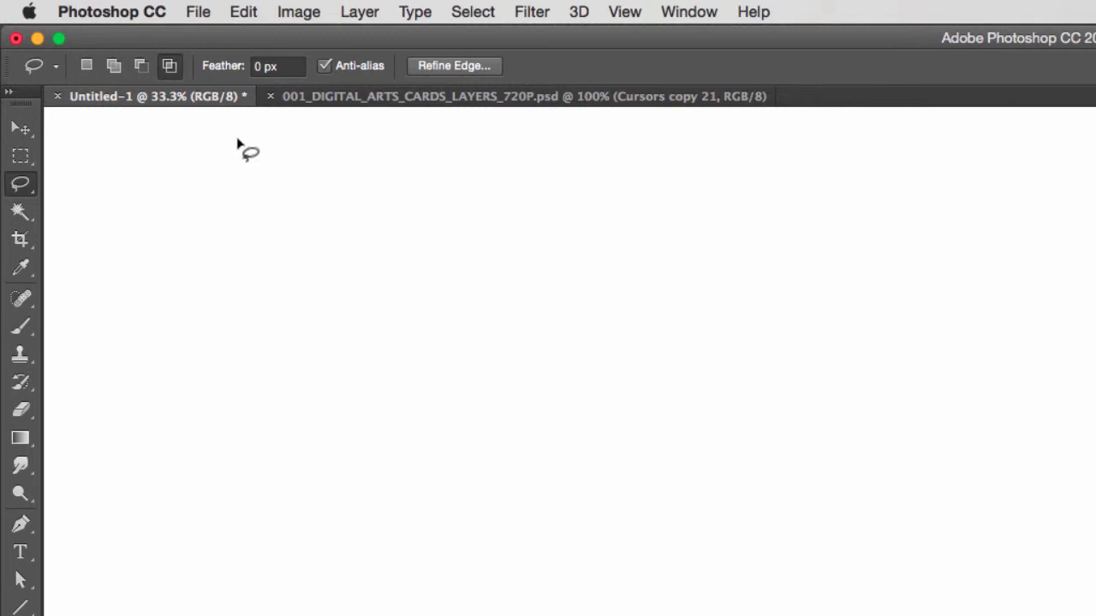
Set the Lasso Tool's feather to 50 px
left_click(254, 66)
left_click(254, 66)
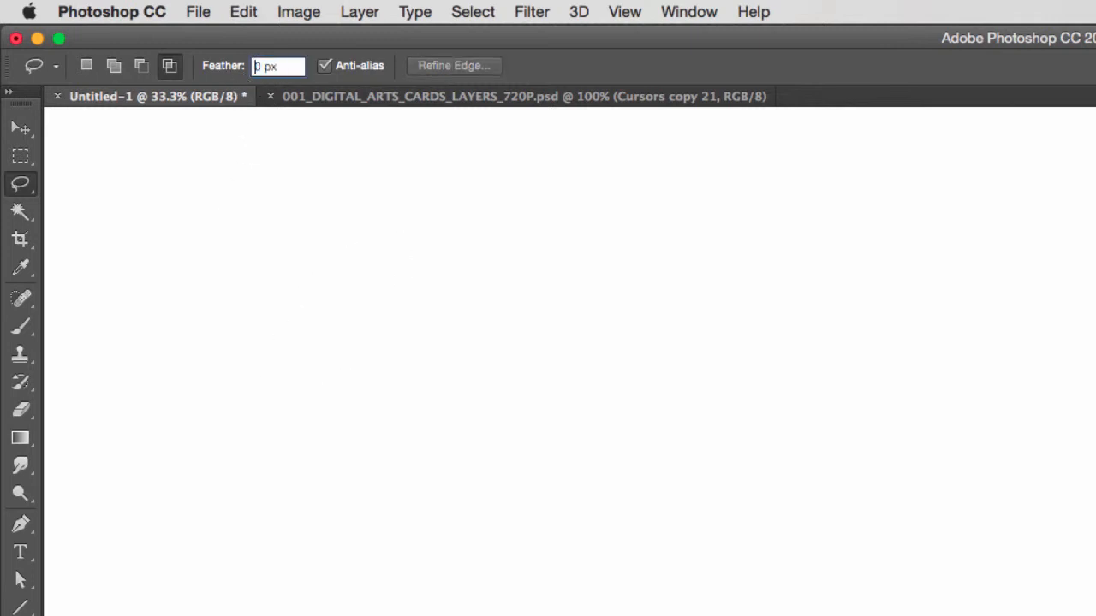
type("5")
key("Return")
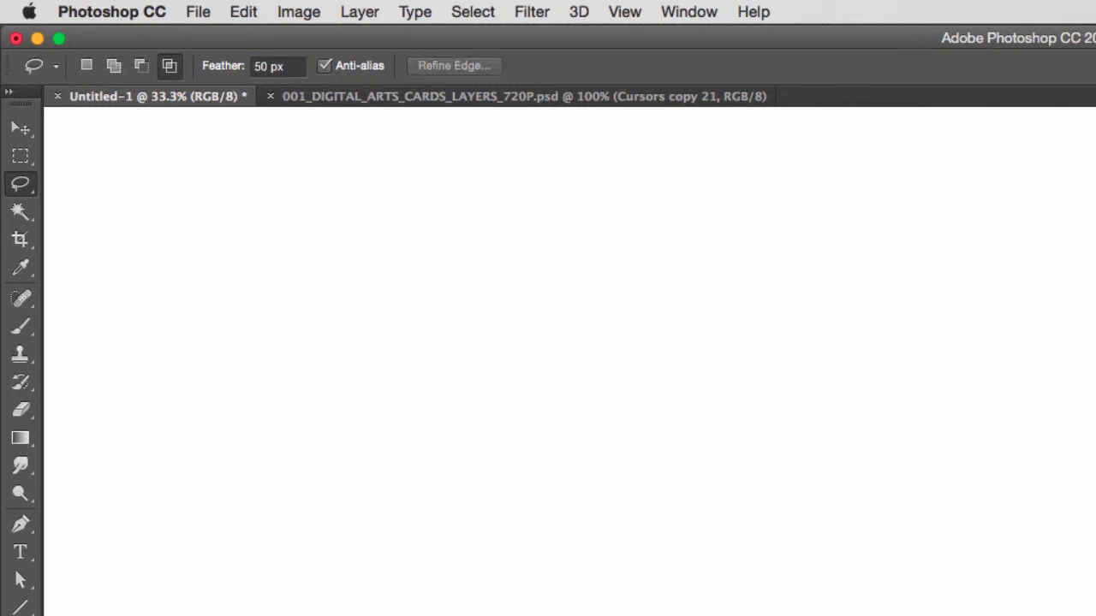
Draw a roughly circular feathered freehand selection and preview its soft edge in Quick Mask mode
mouse_move(400, 200)
left_mouse_down()
mouse_move(171, 323)
mouse_move(522, 436)
mouse_move(465, 230)
mouse_move(406, 228)
left_mouse_up()
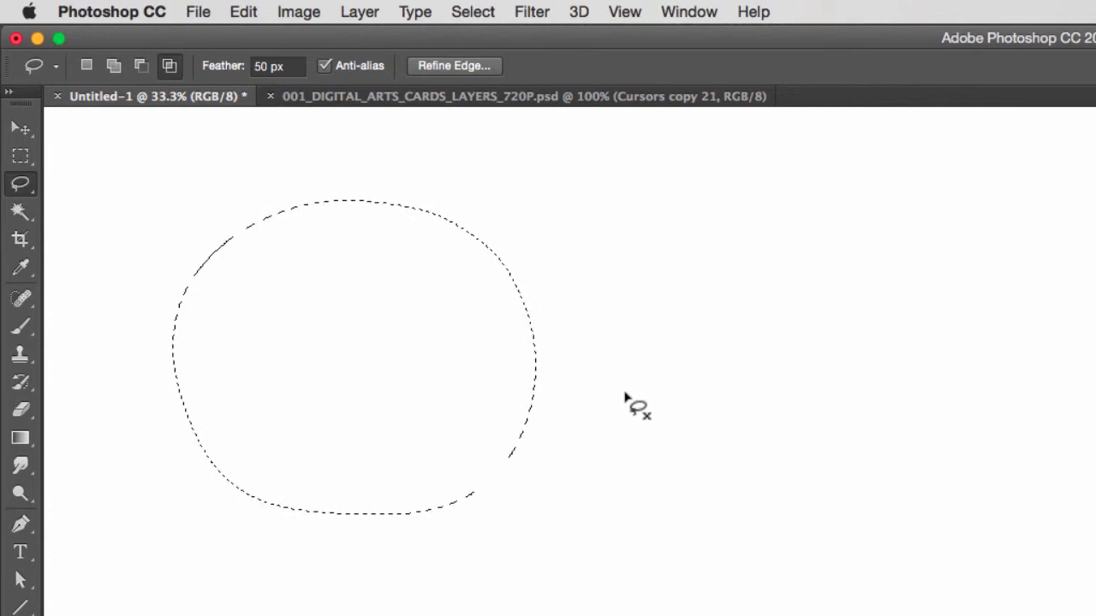
key("q")
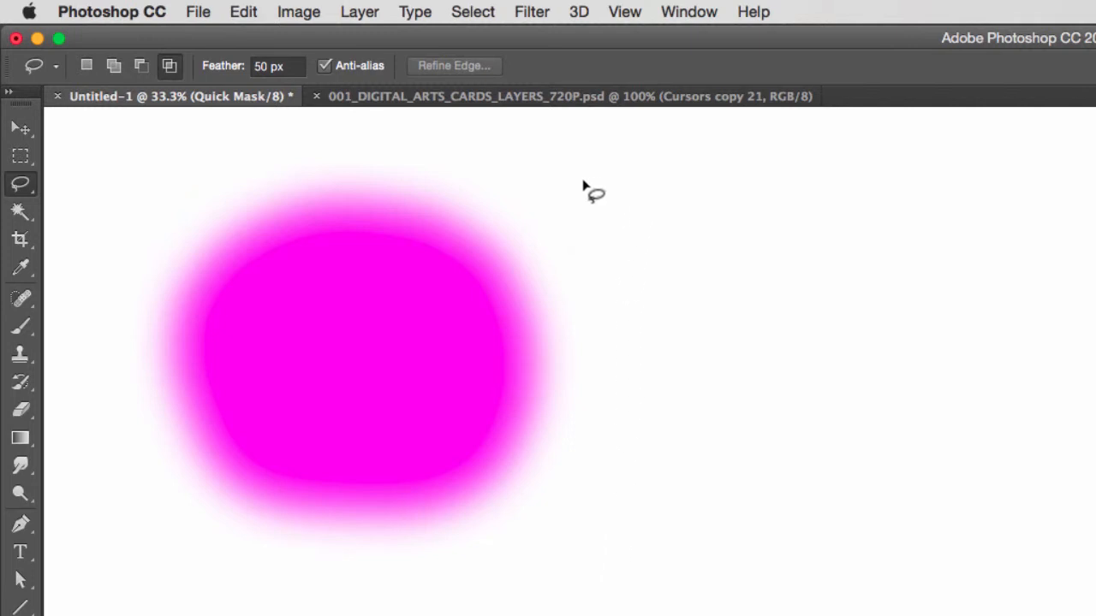
key("q")
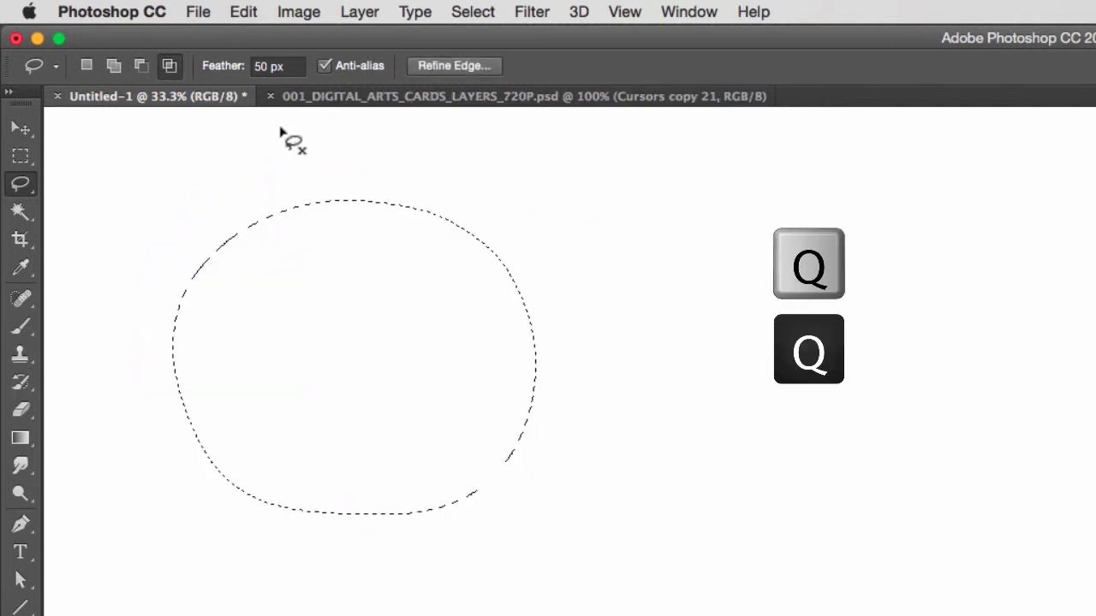
Set the Lasso Tool's feather to 0 px
left_click(257, 66)
type("0")
key("Return")
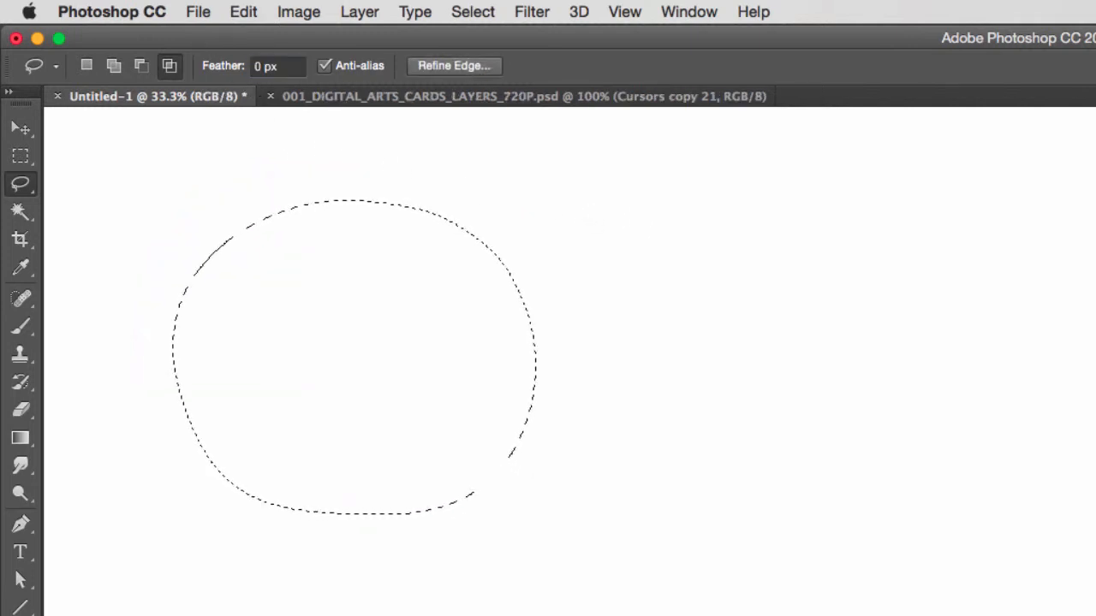
Replace the feathered selection with a new rounded hard-edged freehand one and show it in Quick Mask mode
left_click(442, 183)
mouse_move(198, 346)
left_mouse_down()
mouse_move(255, 445)
mouse_move(426, 464)
mouse_move(545, 402)
mouse_move(532, 233)
left_mouse_up()
key("q")
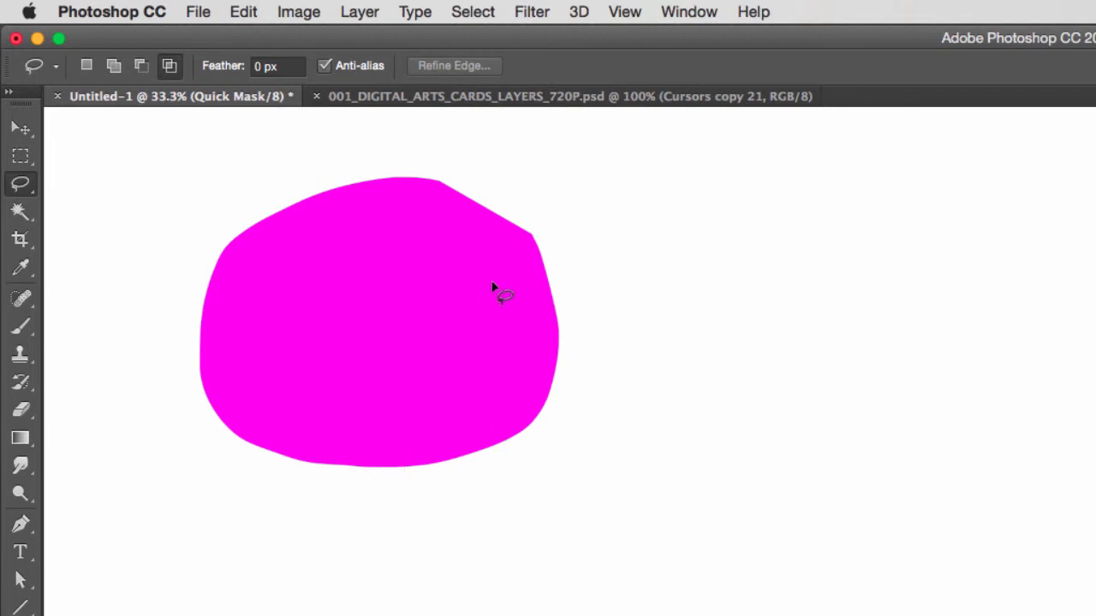
Leave Quick Mask mode and clear the rounded hard-edged selection
key("q")
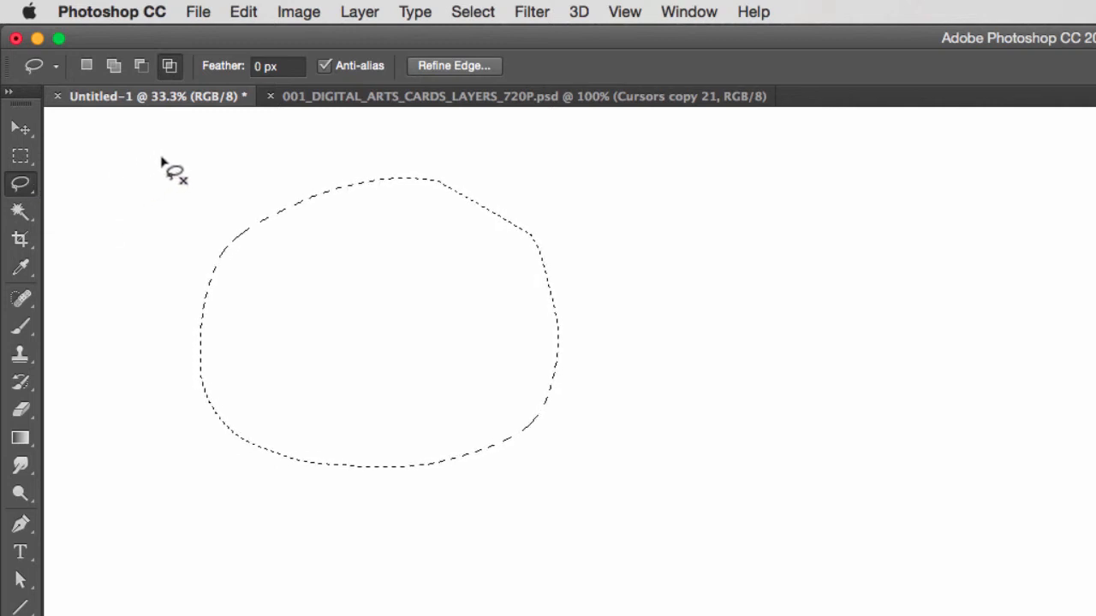
key("super+d")
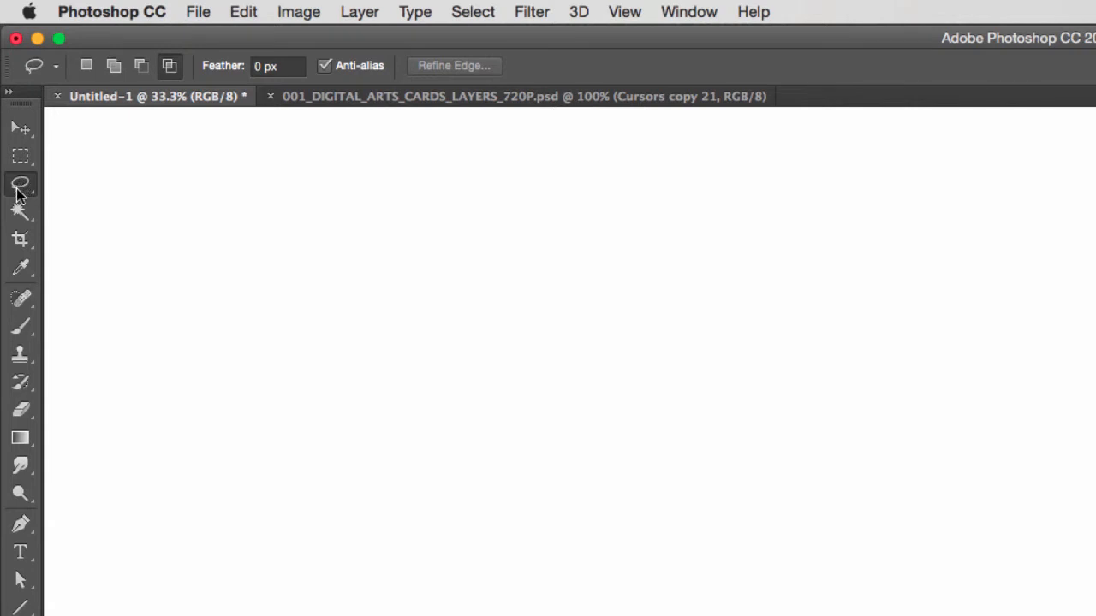
Draw an irregular straight-sided selection with a deep V-shaped notch cut into its right side, using the Polygonal Lasso Tool
key("shift+l")
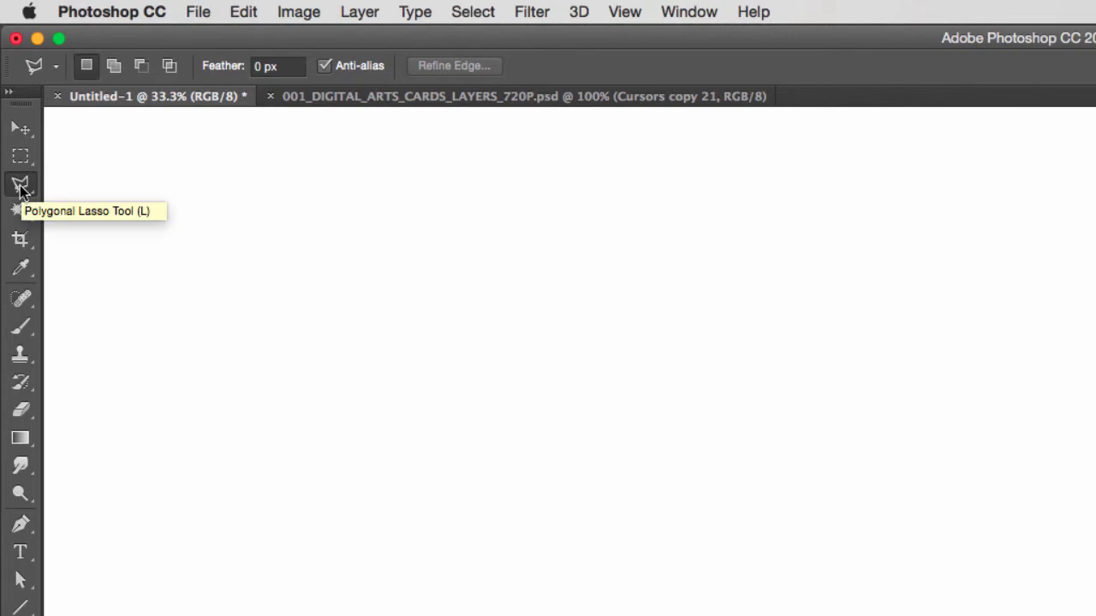
left_click(328, 175)
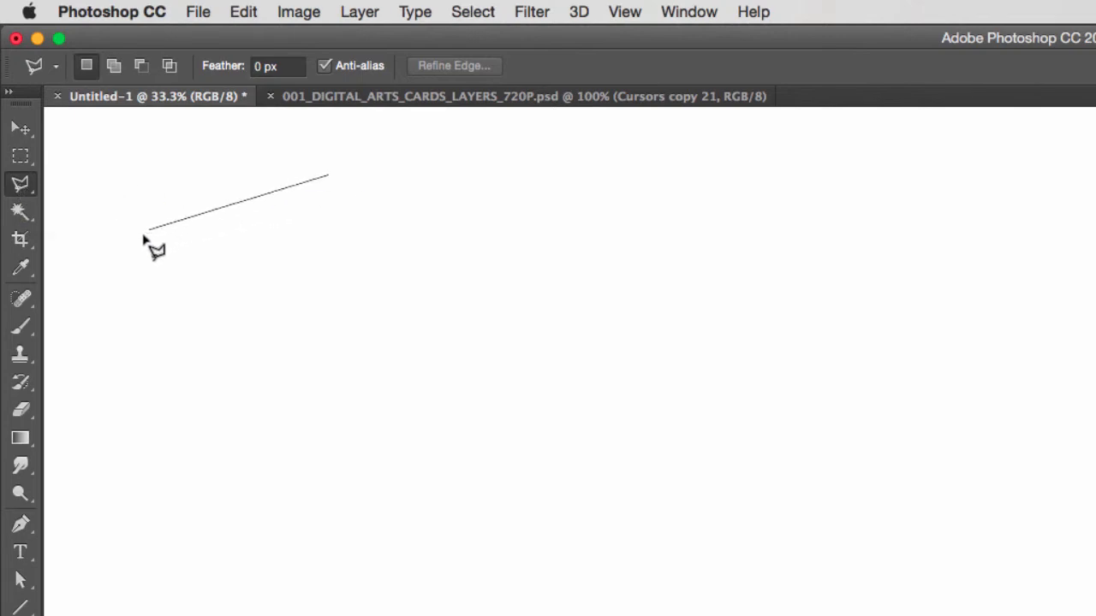
left_click(140, 242)
left_click(167, 425)
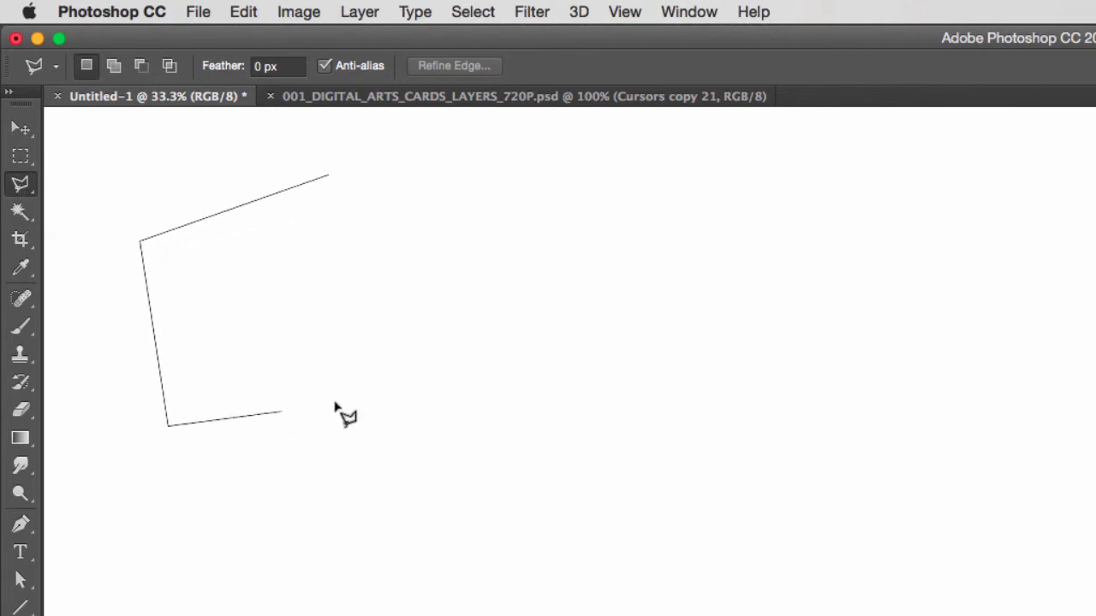
left_click(401, 413)
left_click(536, 251)
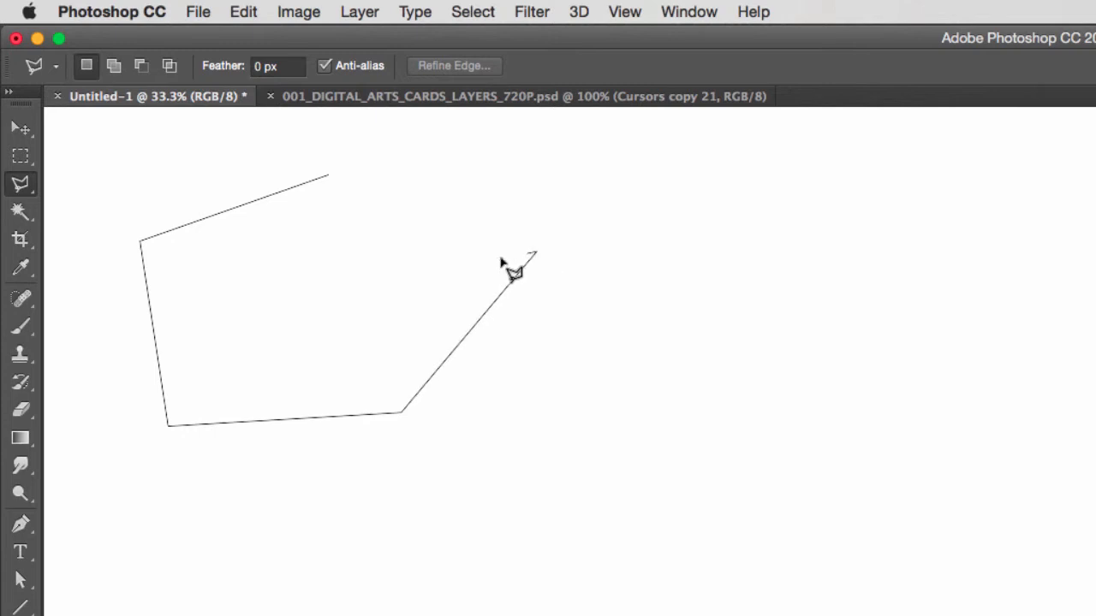
left_click(286, 343)
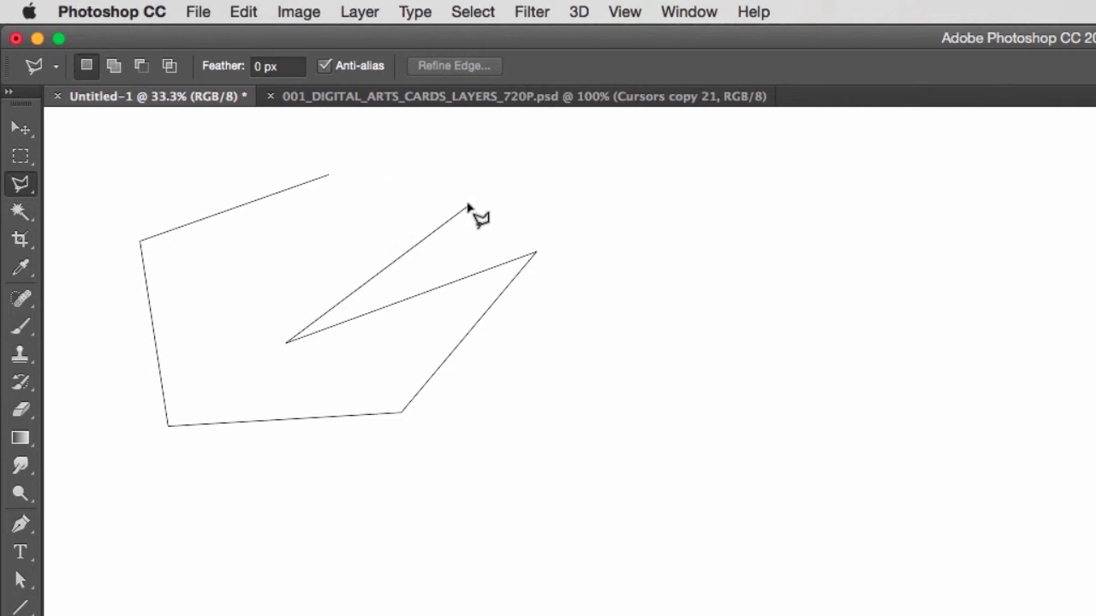
double_click(470, 162)
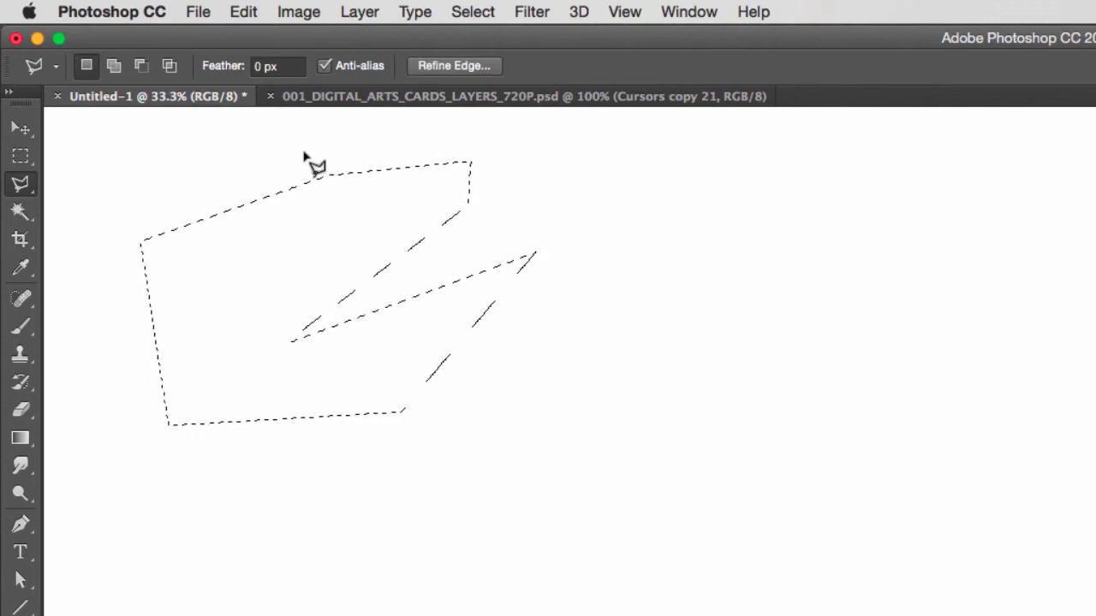
Replace the notched selection with a new large five-sided polygonal selection
left_click(240, 161)
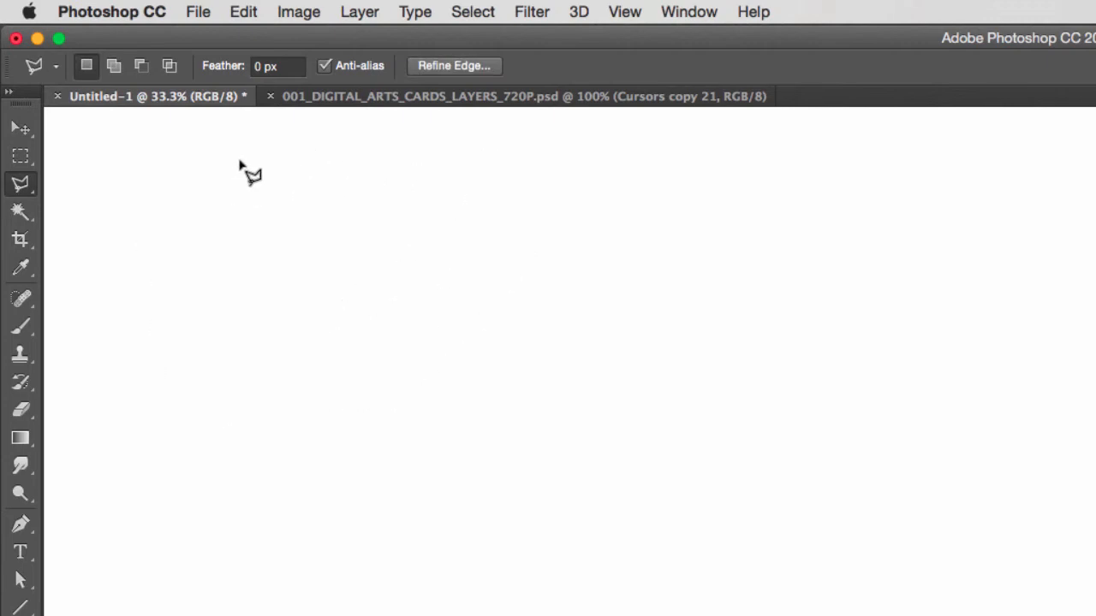
left_click(92, 292)
left_click(125, 486)
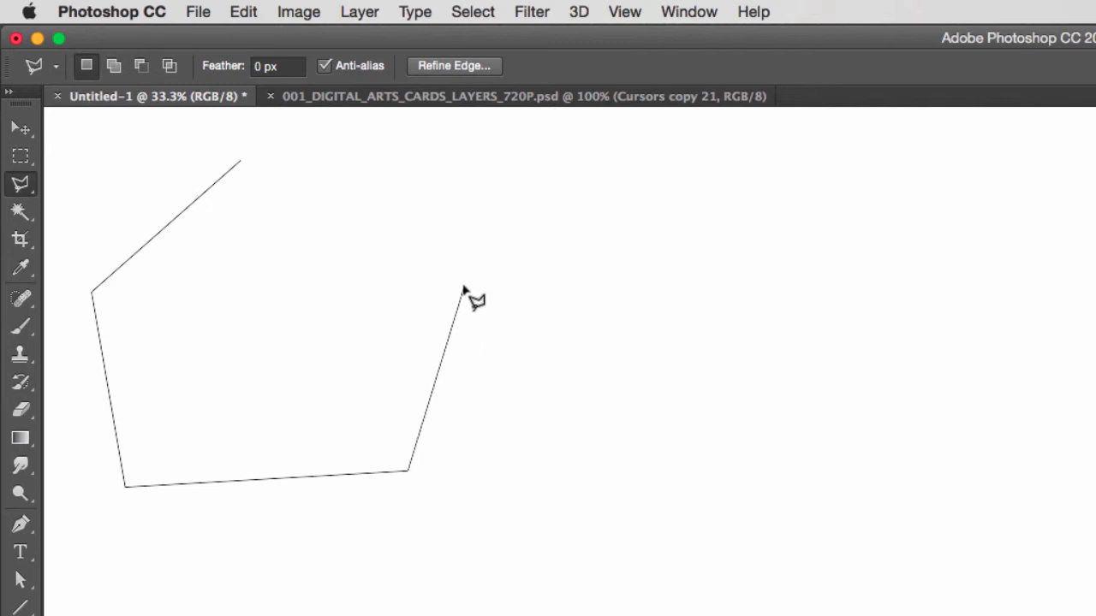
double_click(467, 285)
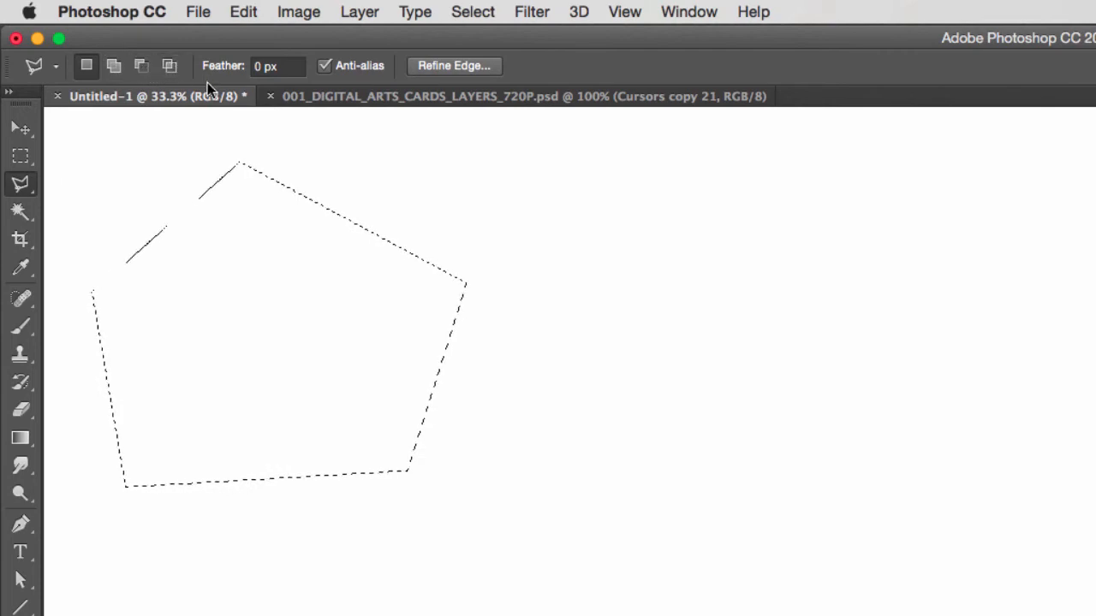
Add a downward-pointing triangle to the pentagon selection, its two upper corners extending beyond the pentagon's upper edges
key("shift")
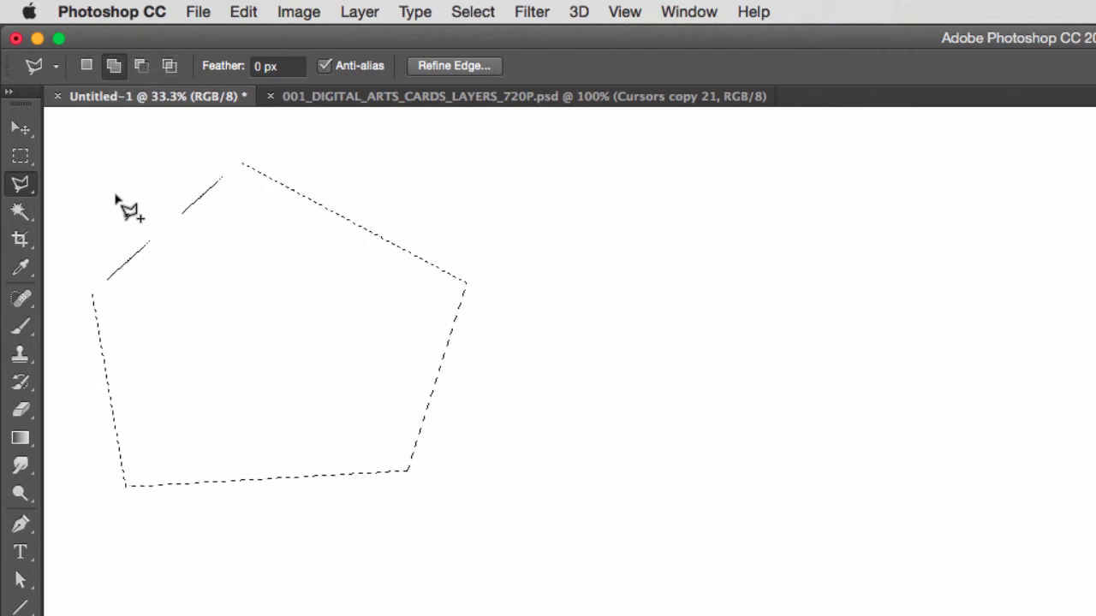
left_click(224, 428)
double_click(428, 176)
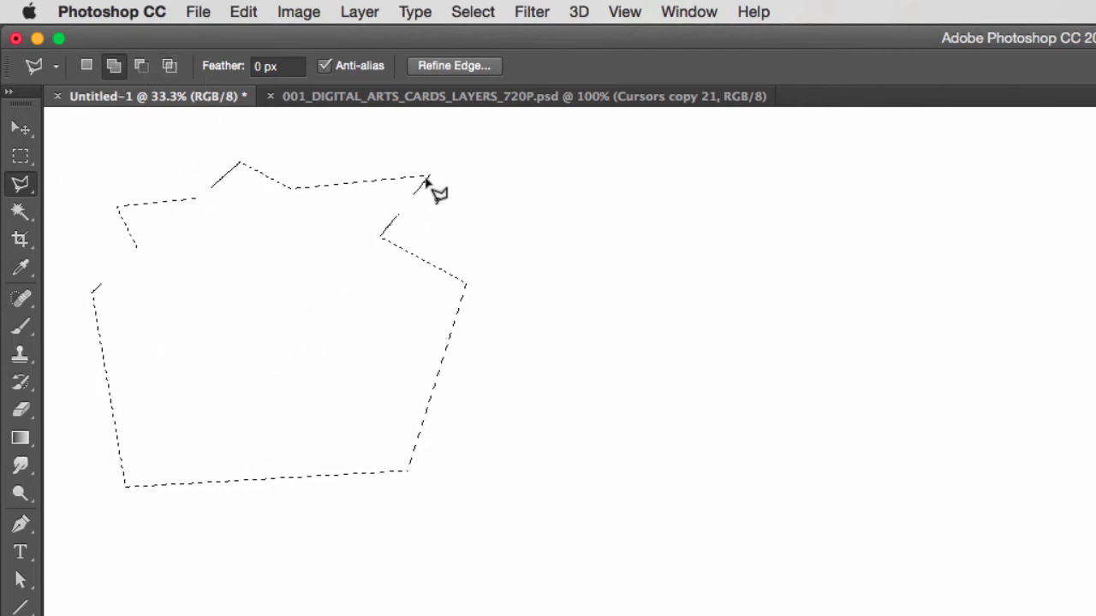
Subtract a large downward-pointing triangle from the upper middle of the combined selection
key("alt")
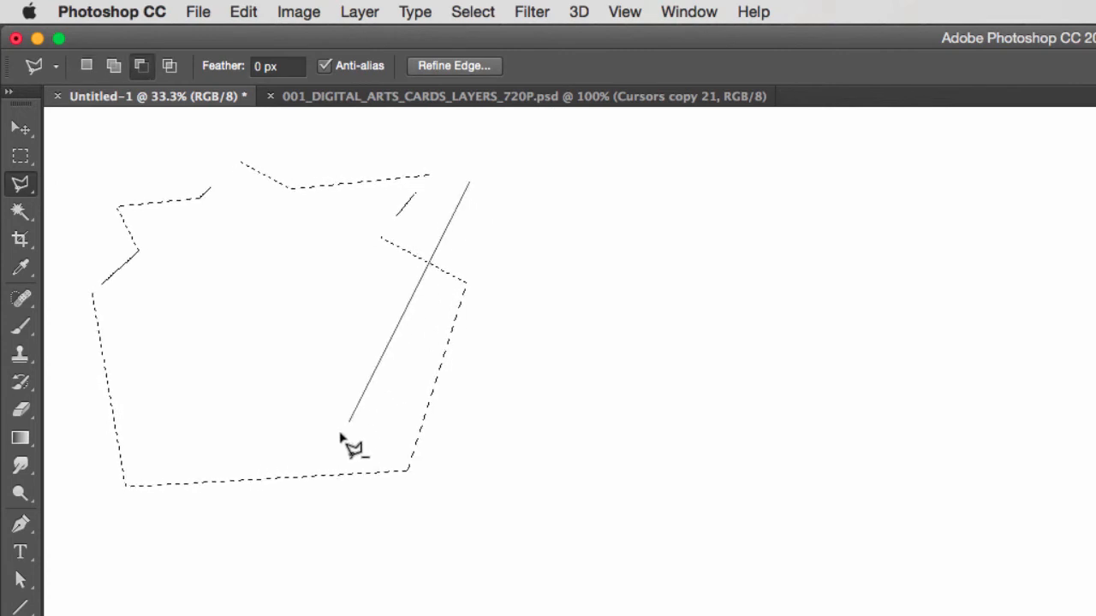
left_click(321, 443)
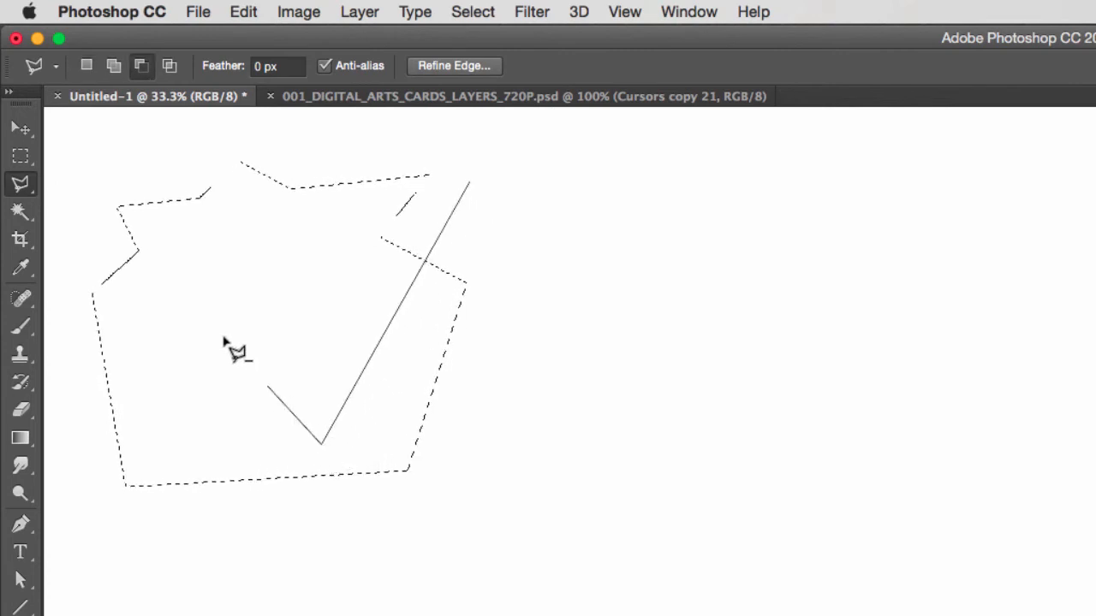
double_click(172, 174)
Set the Polygonal Lasso Tool's feather to 50 px and replace the selection with a new feathered four-sided one that narrows toward the right
left_click(242, 73)
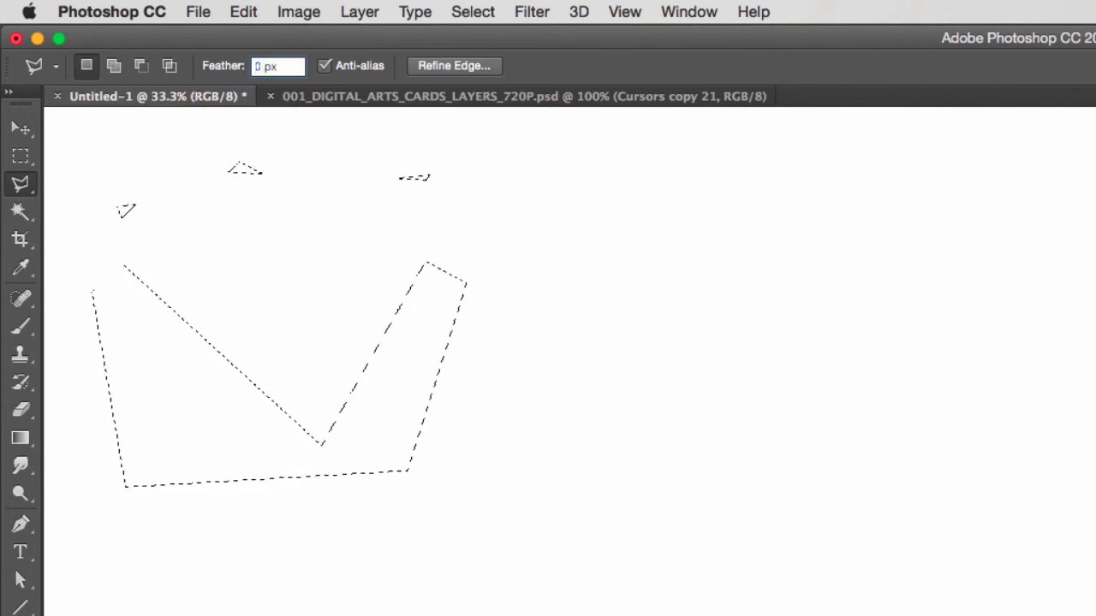
type("5")
key("Return")
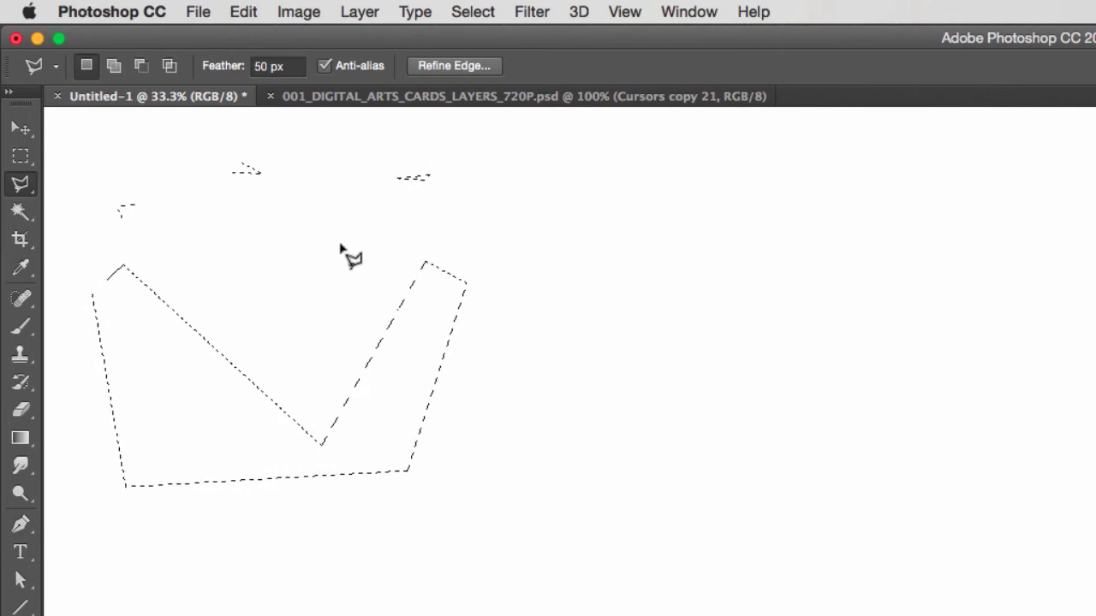
left_click(342, 244)
left_click(182, 221)
left_click(167, 454)
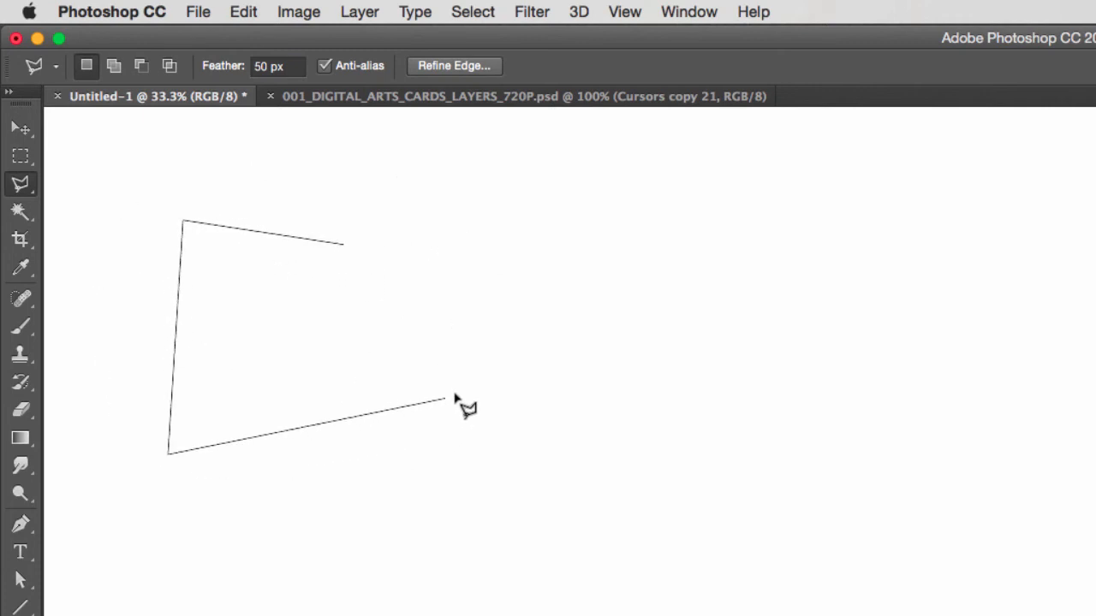
left_click(469, 386)
double_click(500, 273)
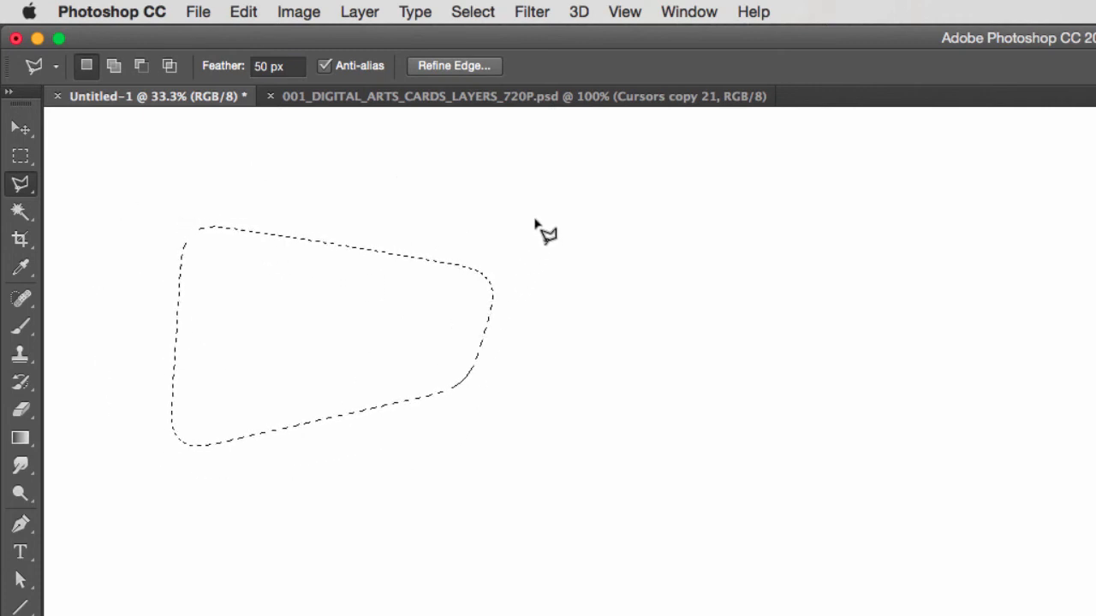
Switch Quick Mask mode on and off twice to compare the feathered polygon's soft edge with its selection outline
key("q")
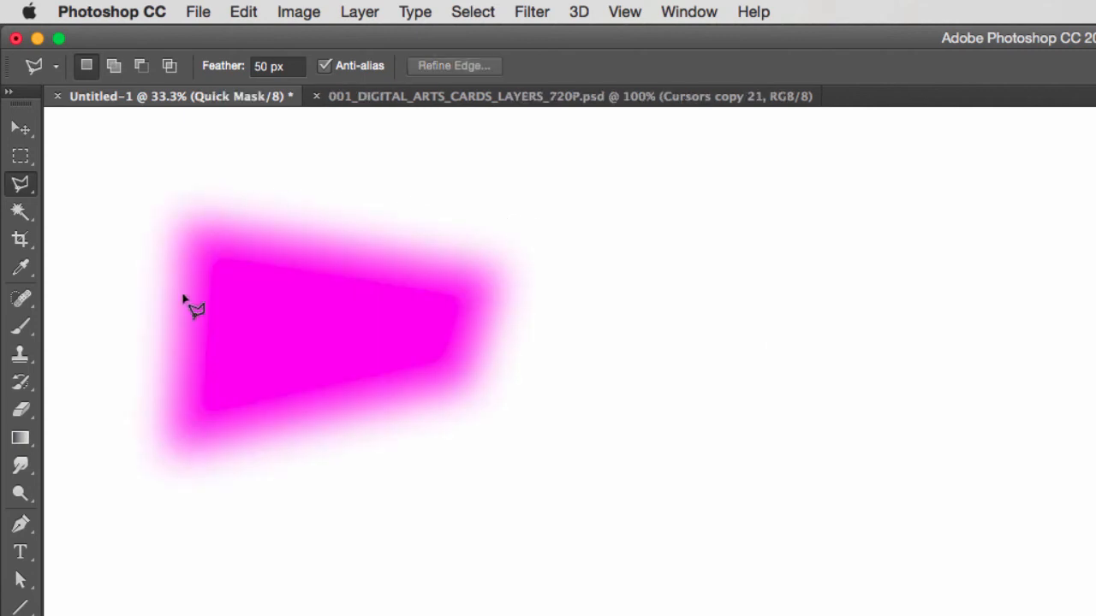
key("q")
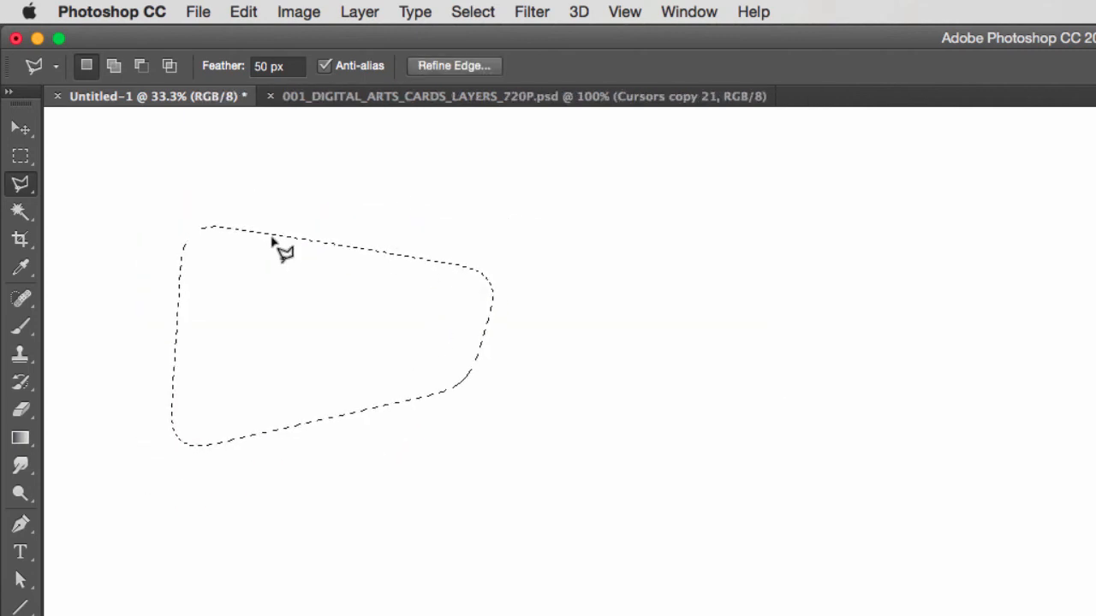
key("q")
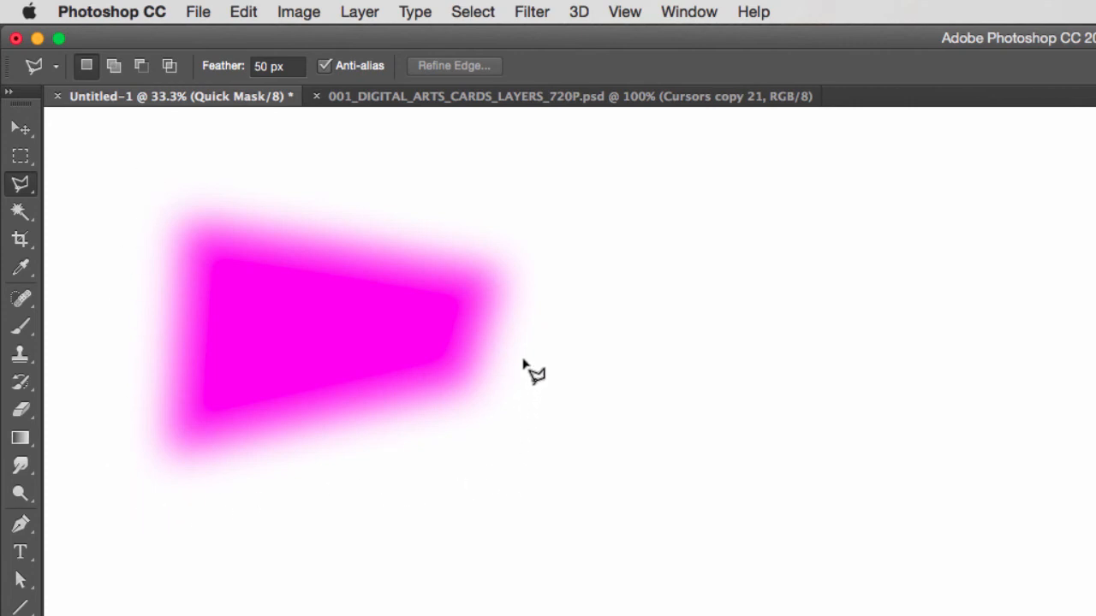
key("q")
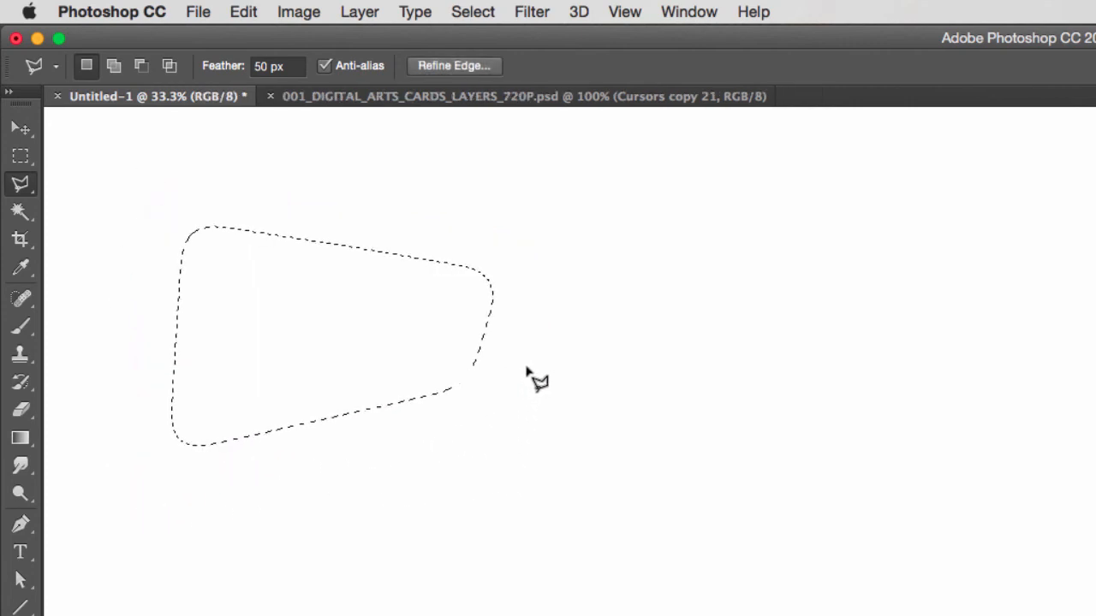